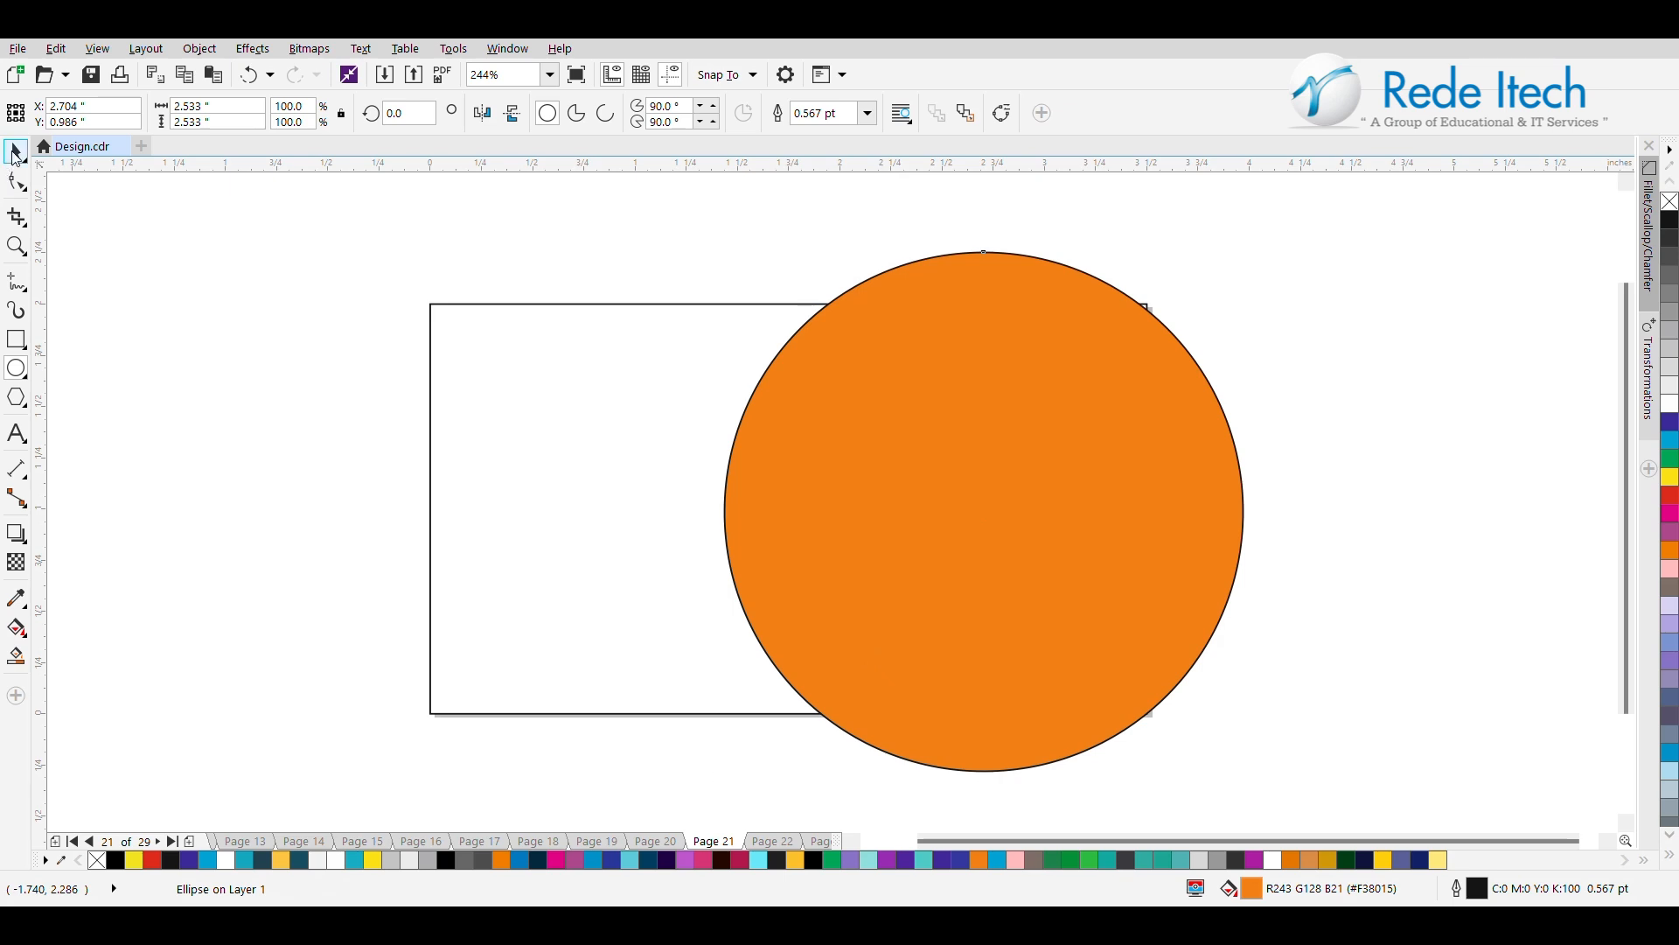
Remove the orange circle's fill and centre the circle vertically on the card rectangle.
click(1670, 201)
shift+click(621, 495)
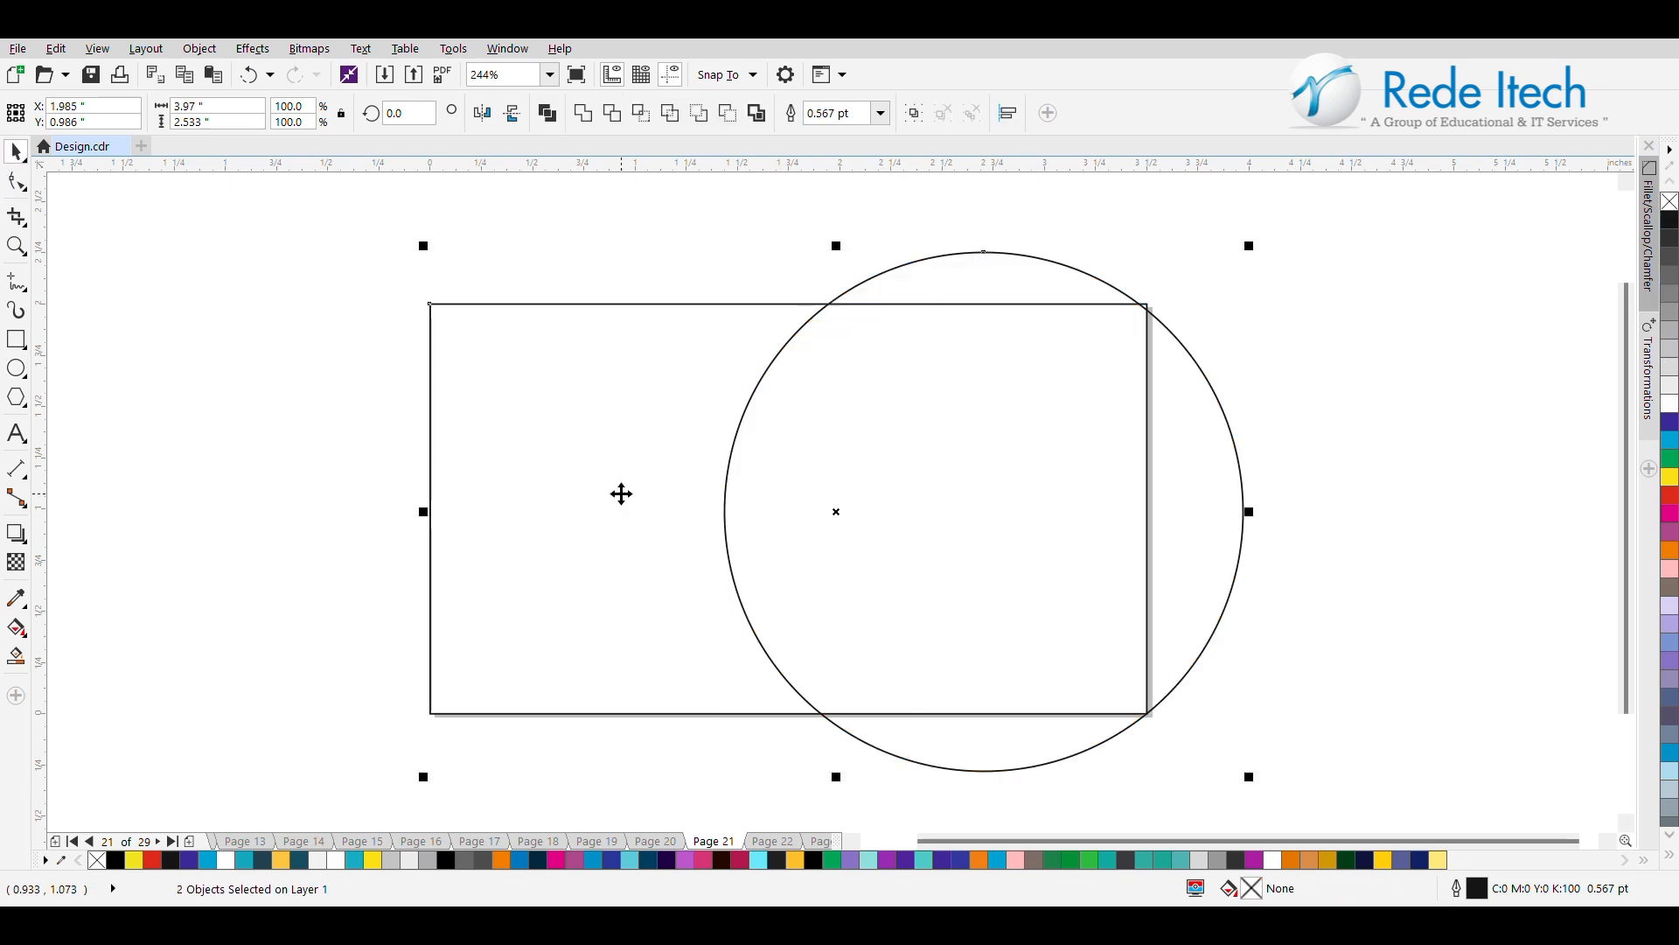
shift+click(675, 556)
click(905, 548)
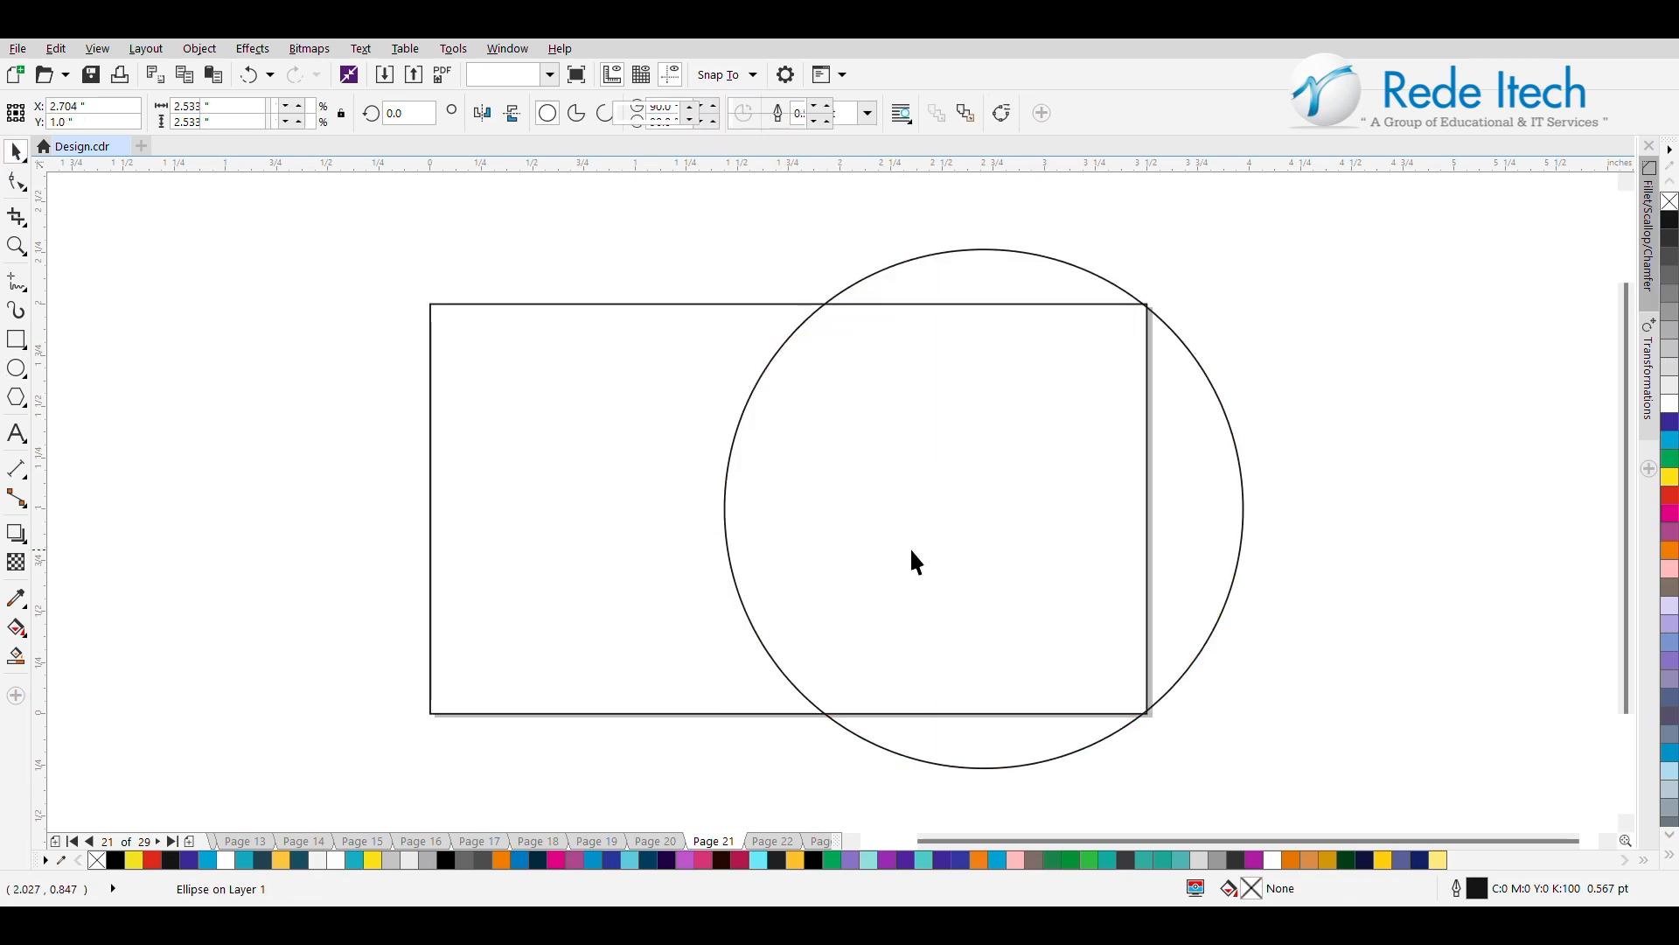
Shift the circle right to about X 3.25 in and place a duplicate slightly further right at the same height.
click(959, 547)
drag(959, 548, 1068, 551)
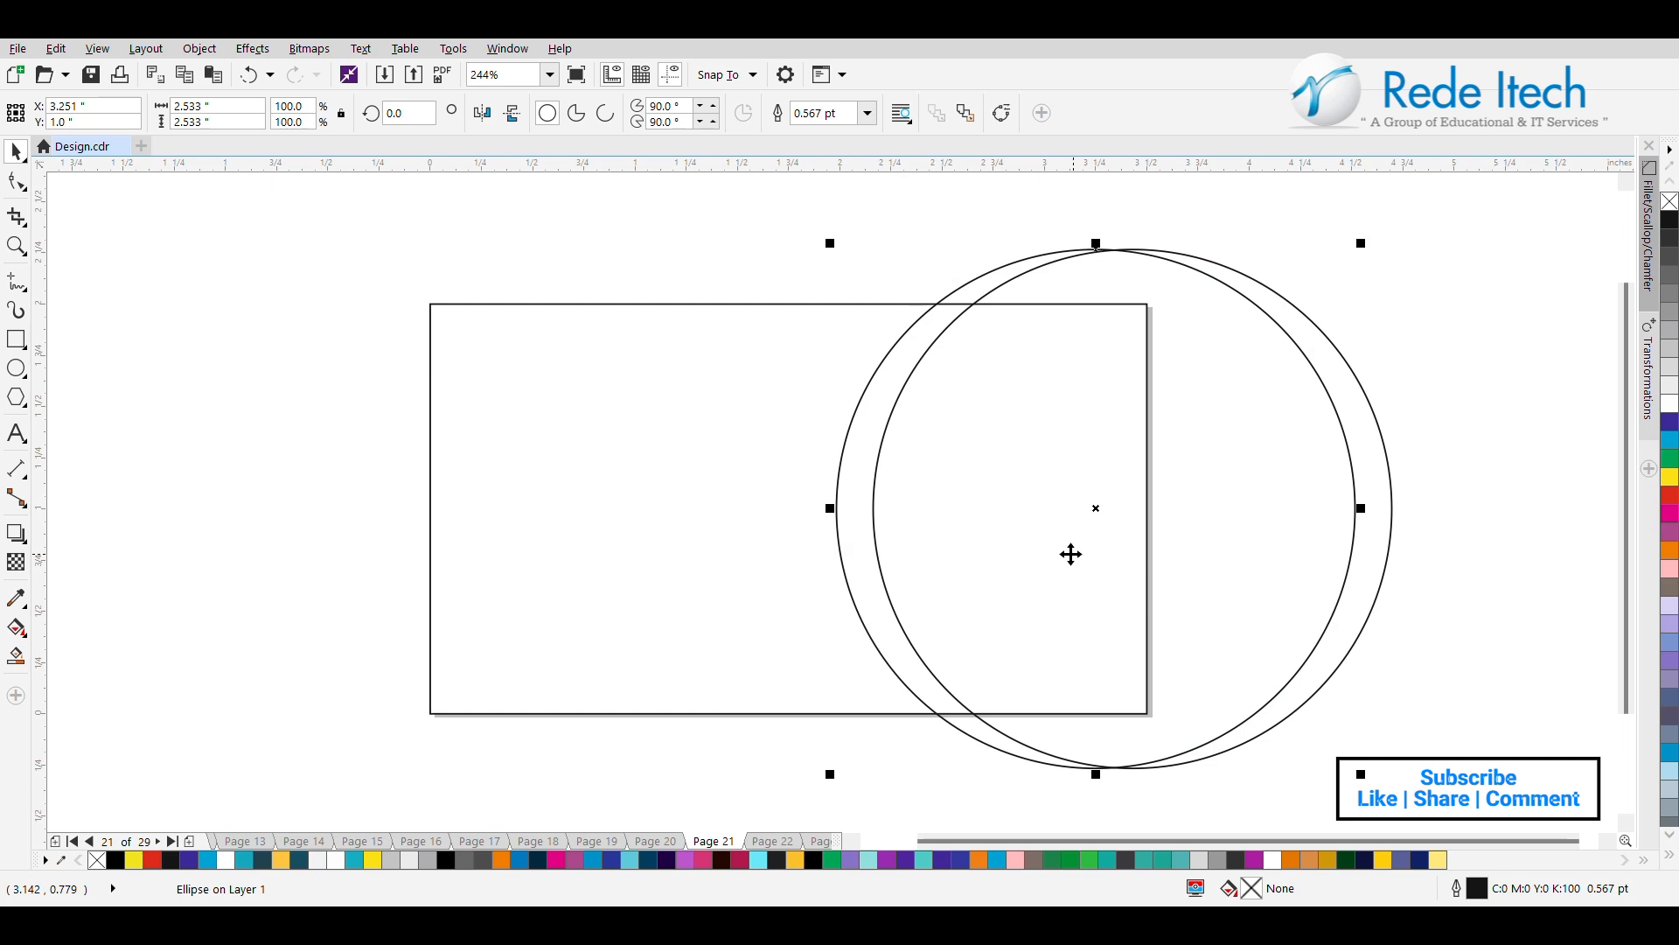
Smart Fill the crescent and the inner area where the circles overlap the card, and colour the inner area black.
click(858, 490)
click(896, 450)
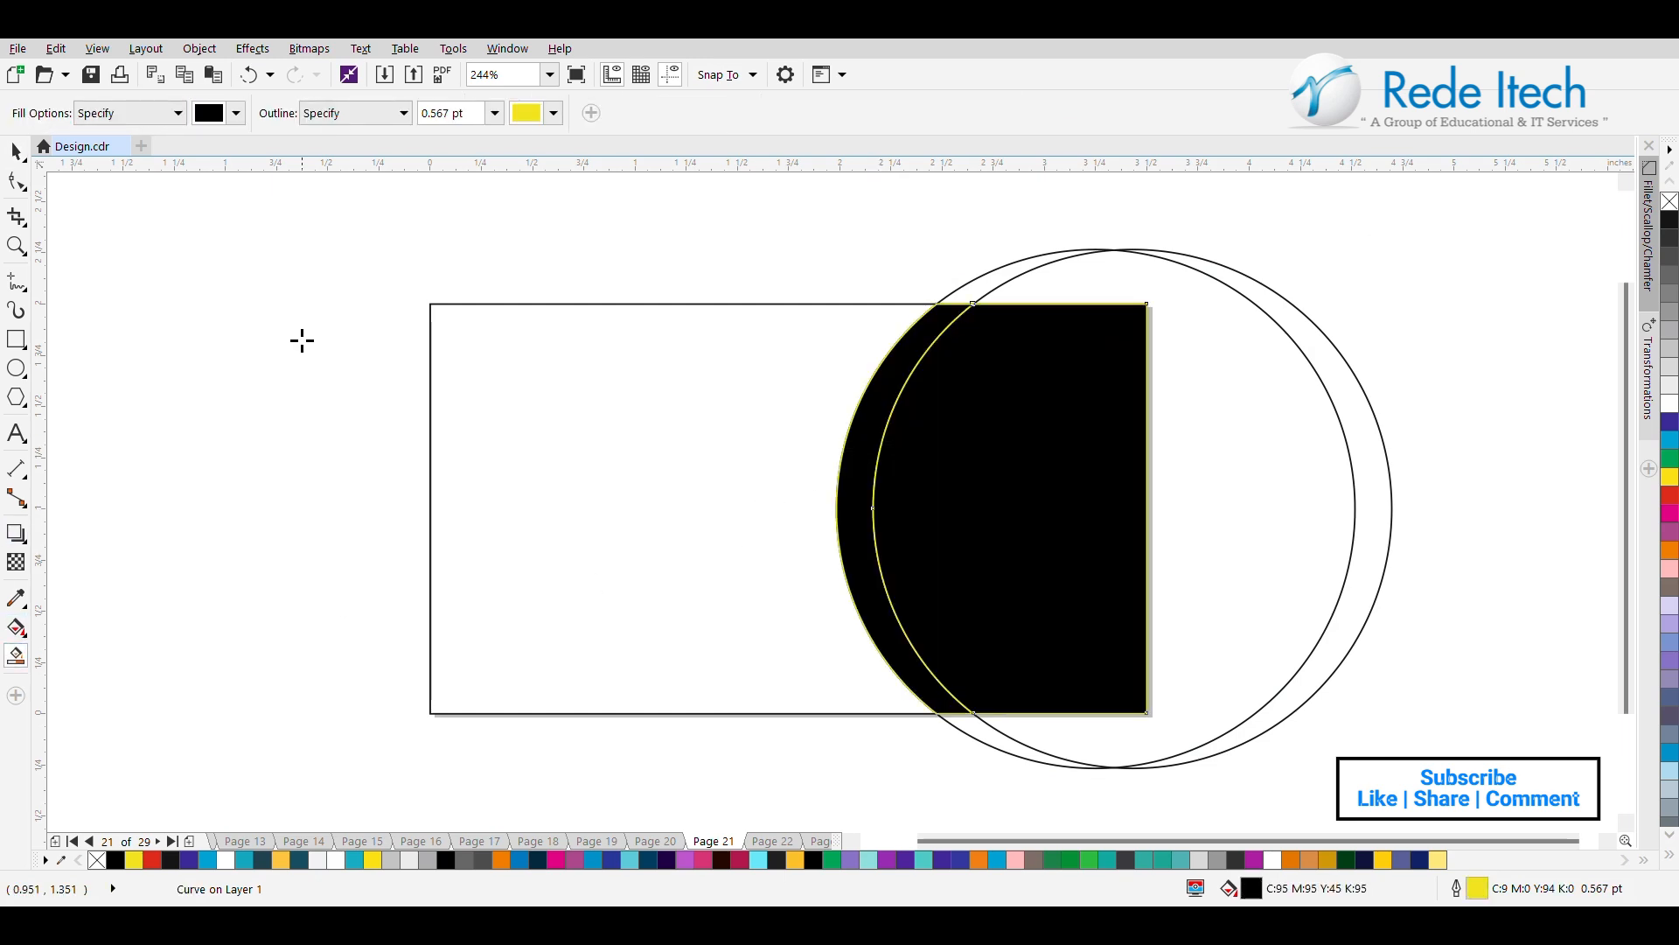
click(17, 162)
click(1671, 855)
click(1650, 663)
Delete both guide circles, keeping only the filled shapes on the card.
click(1249, 523)
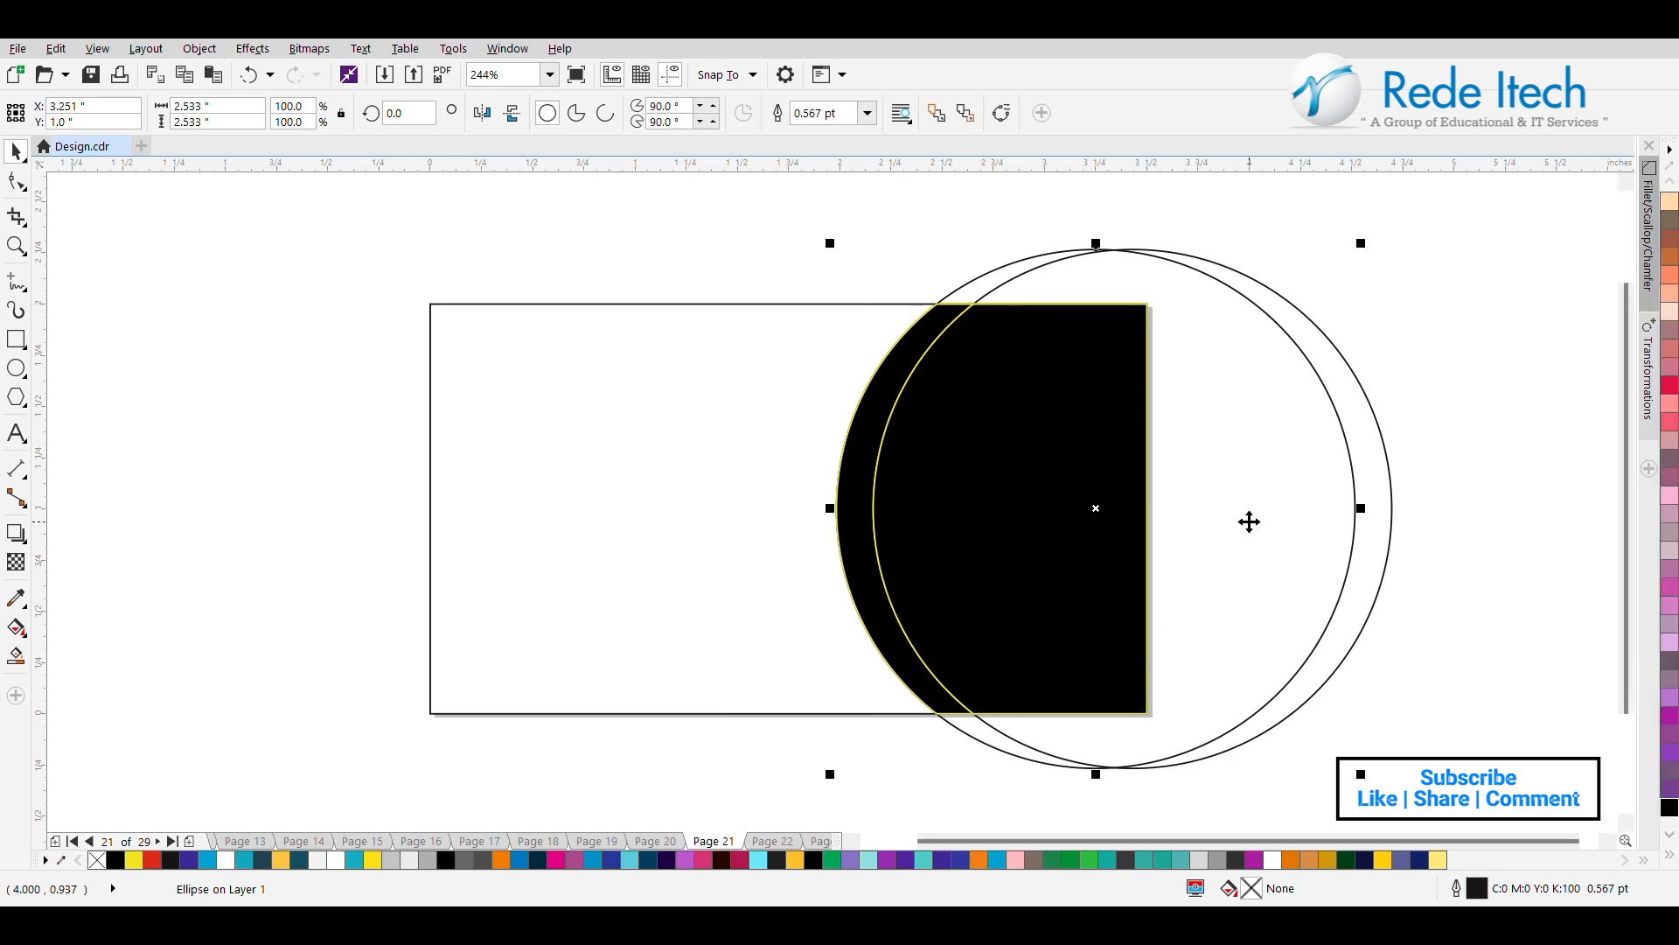
key(Delete)
click(1222, 270)
key(Delete)
Remove the yellow outline from the crescent and the inner shape together.
drag(1241, 213, 775, 812)
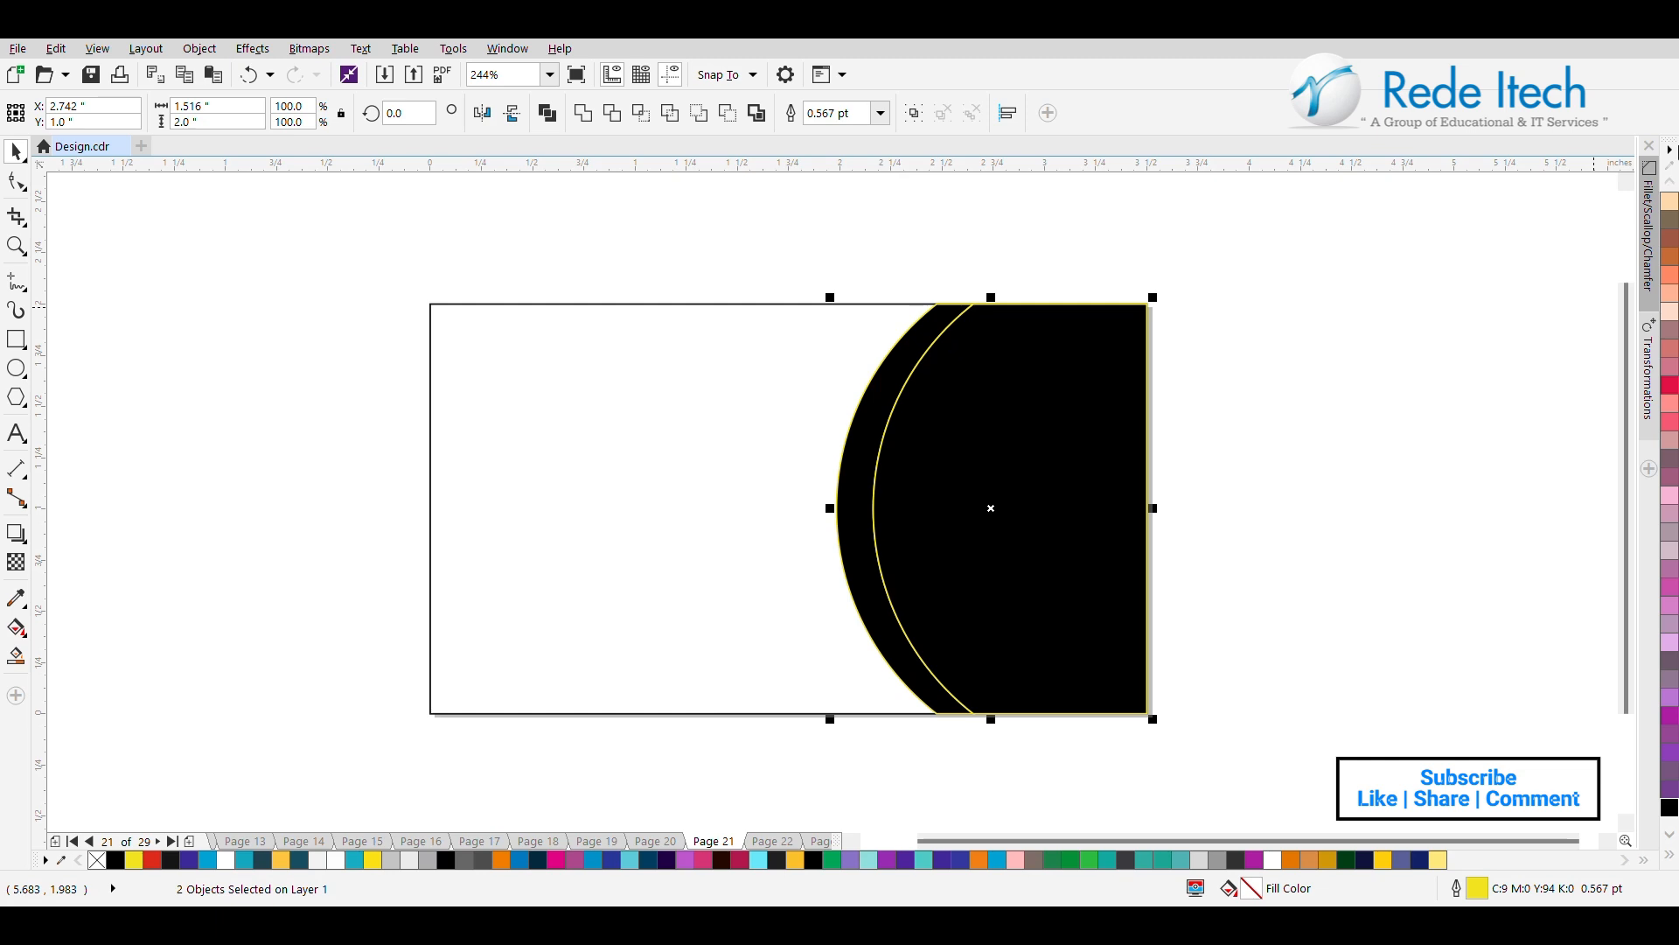
click(1671, 855)
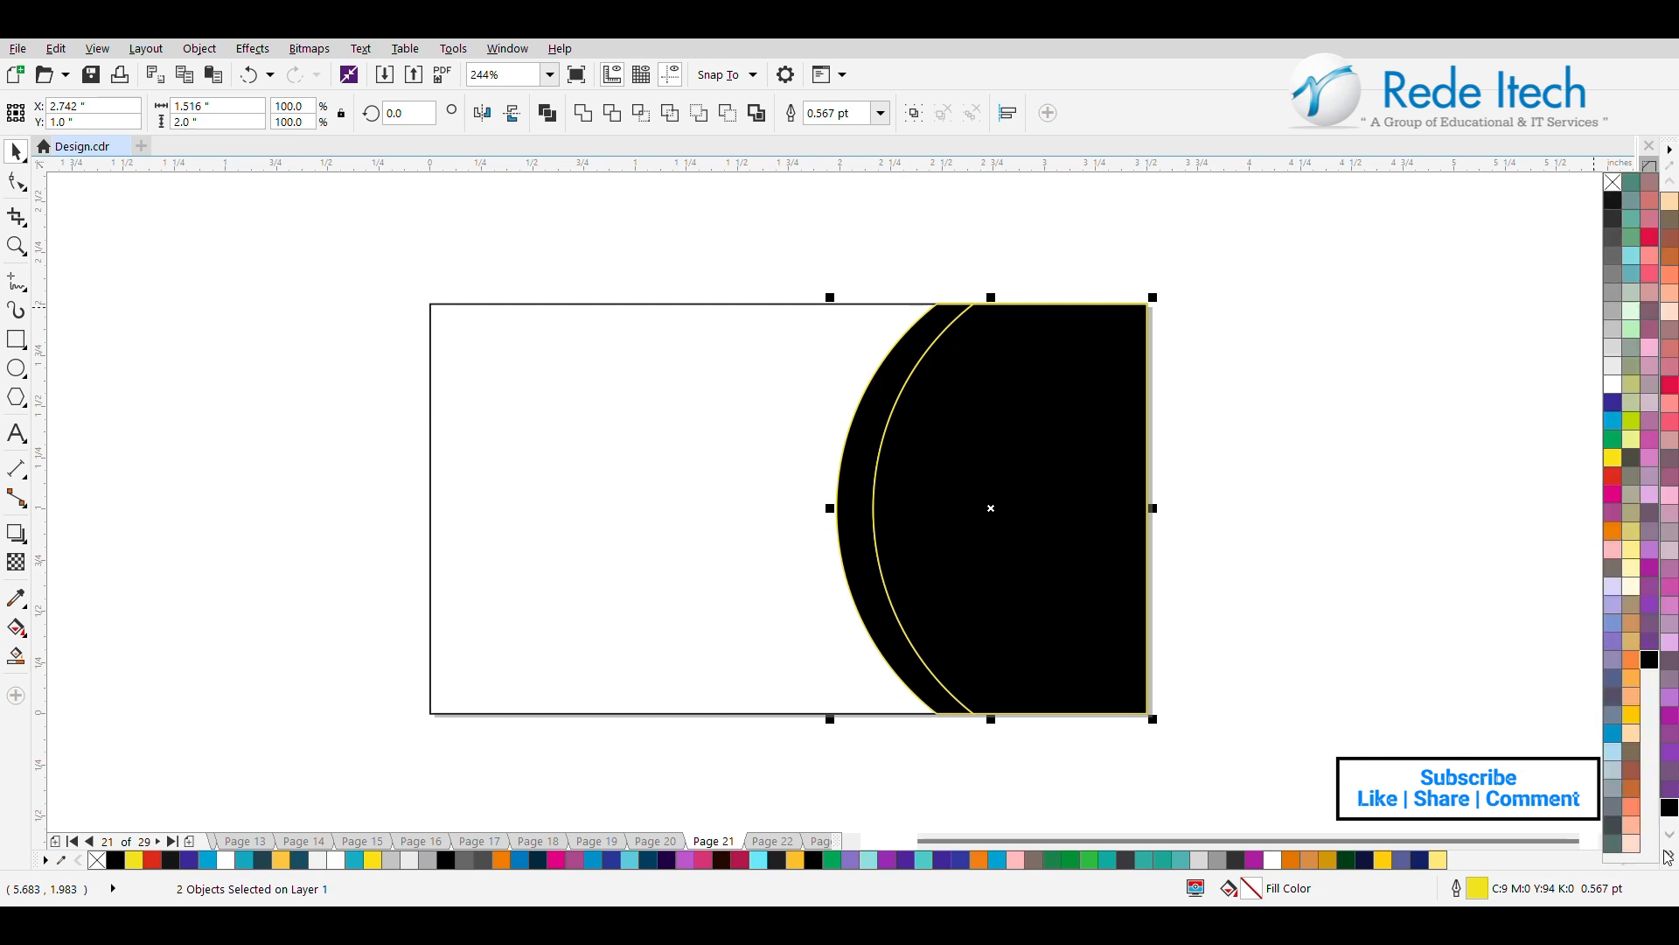
right_click(1617, 188)
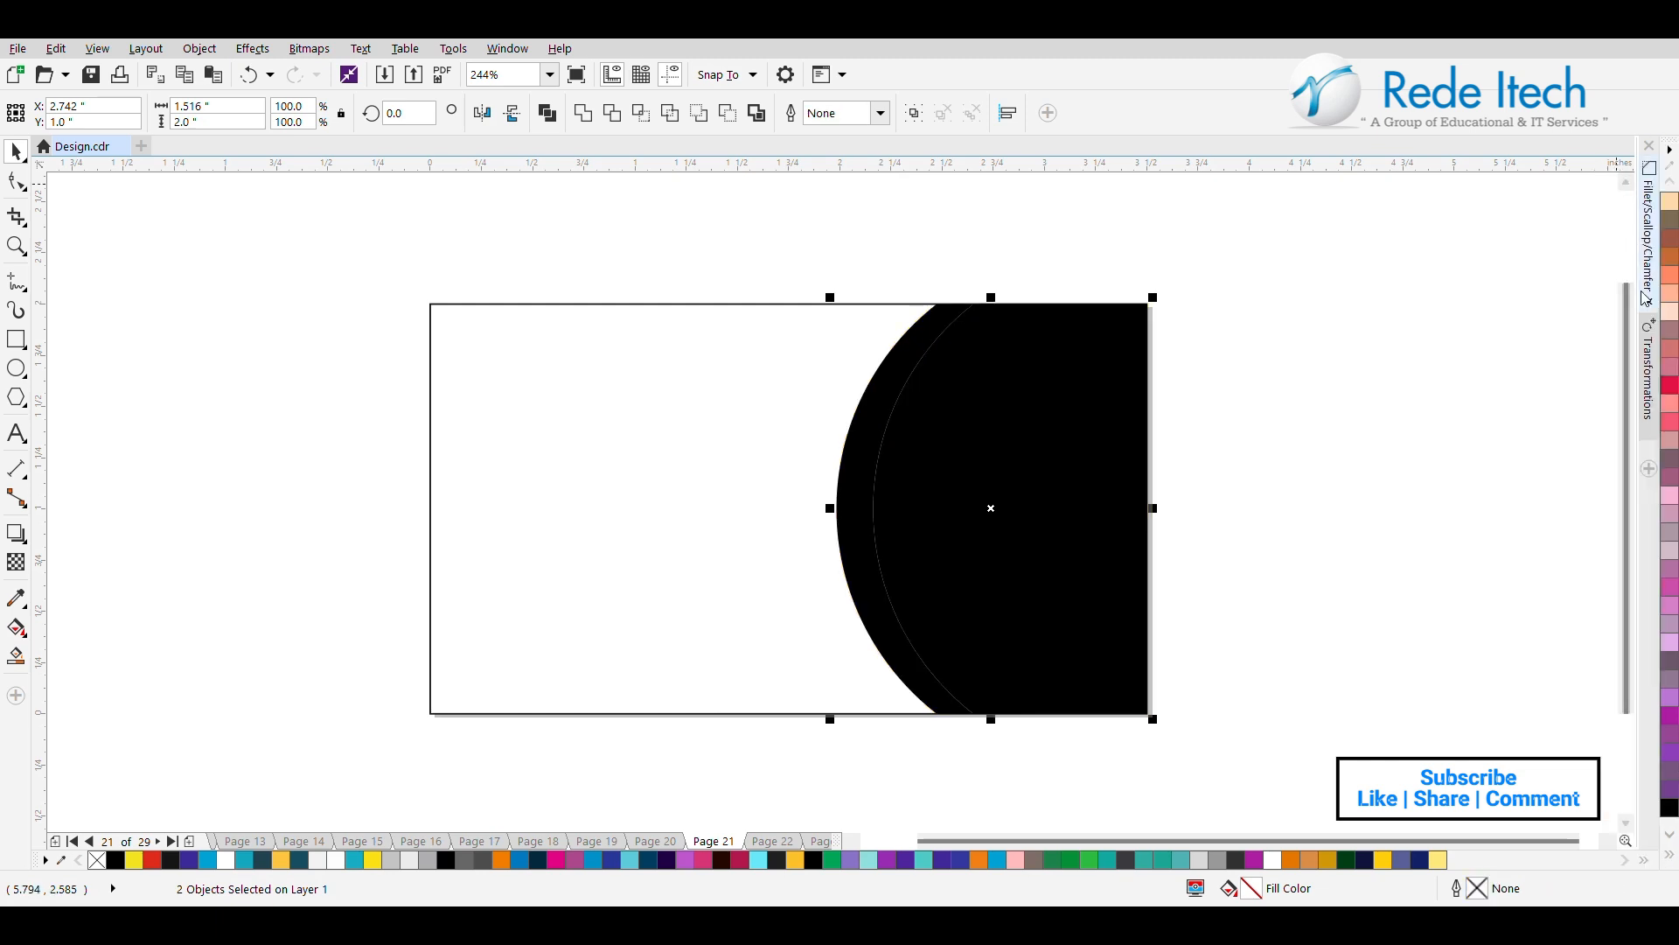
scroll(1673, 304, up, 5)
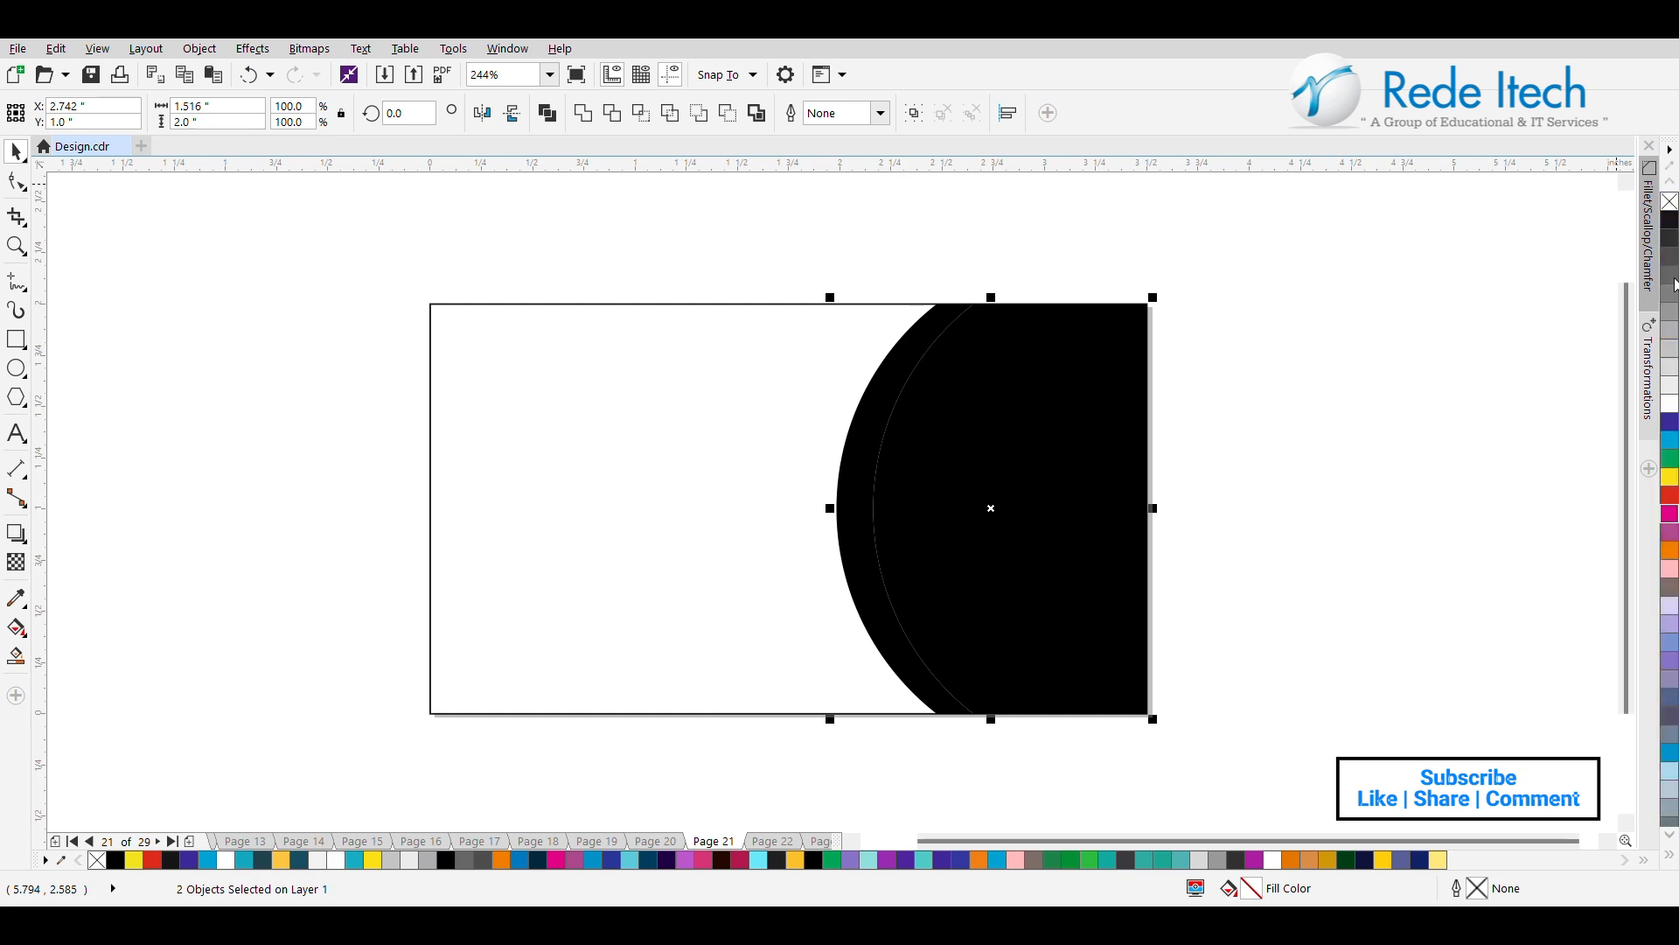
Fill the narrow crescent beside the black shape with cyan.
click(1204, 536)
click(842, 534)
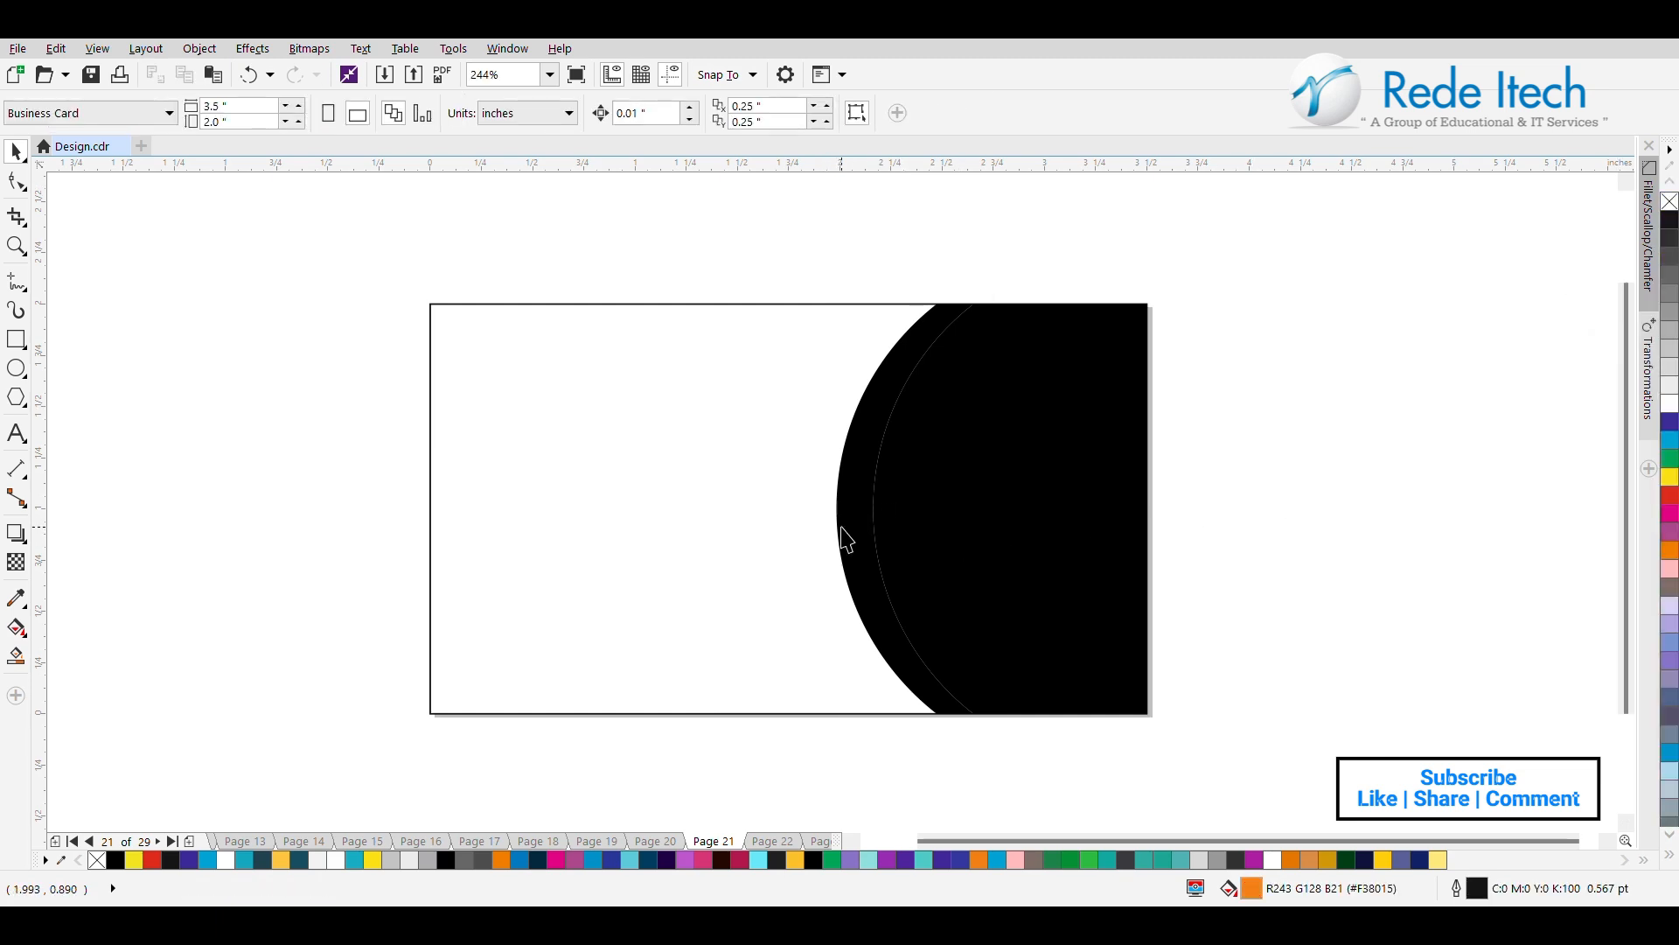
click(1671, 440)
click(1343, 536)
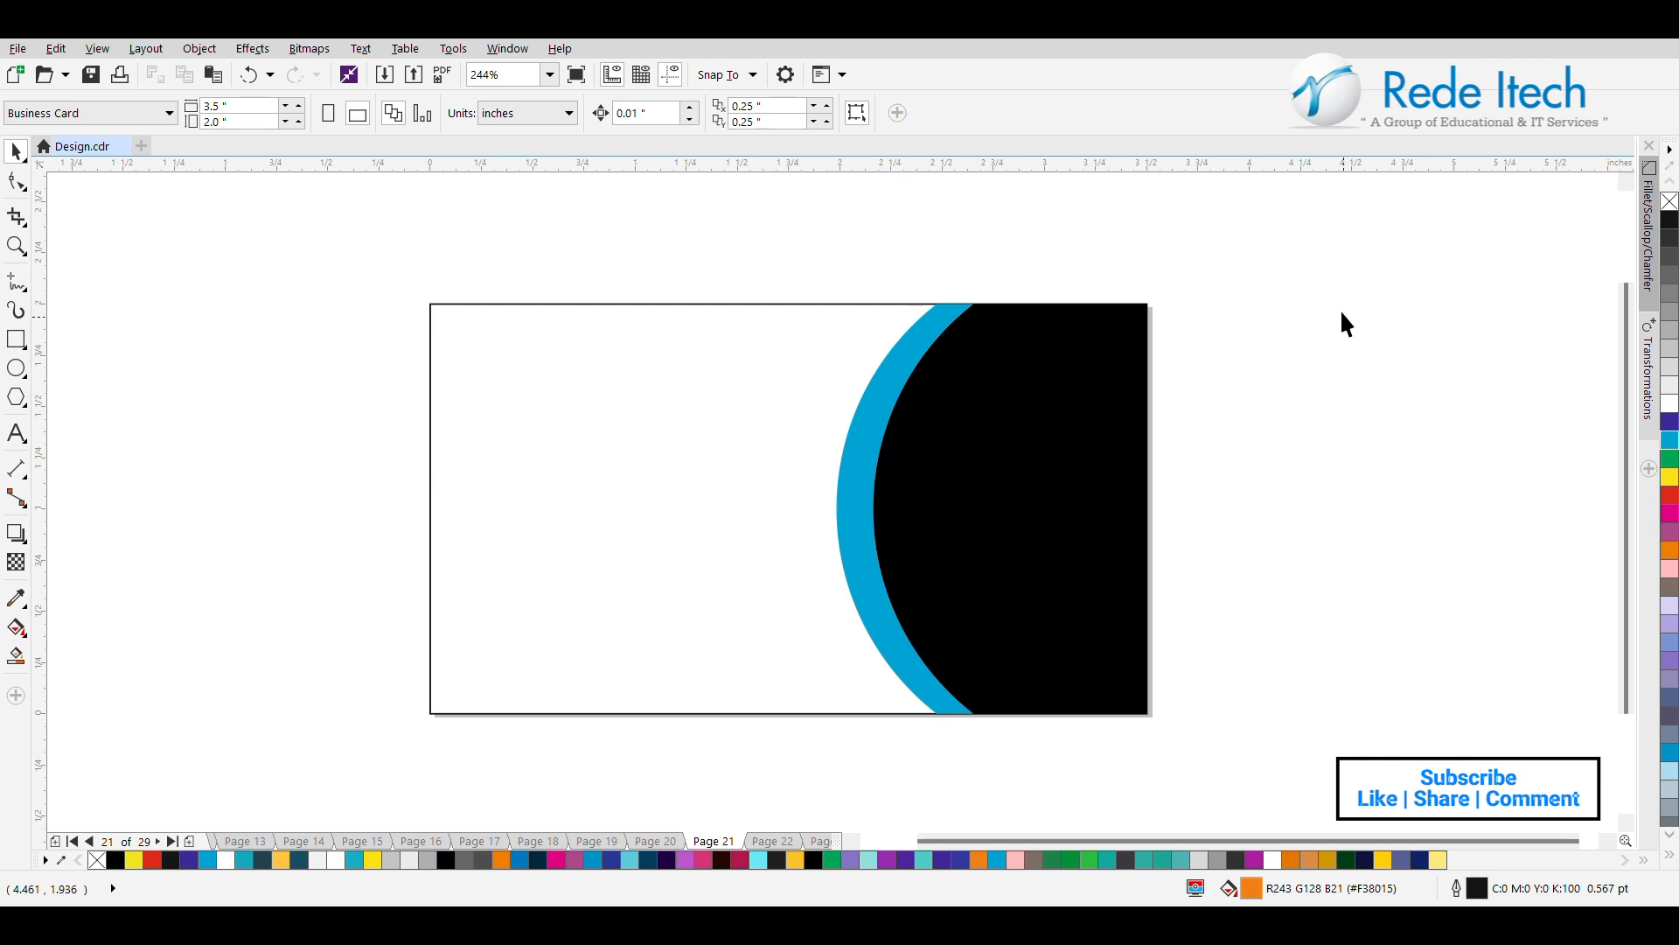
Add the 24 pt artistic text "Rede Itech" on the white area of the card.
click(16, 433)
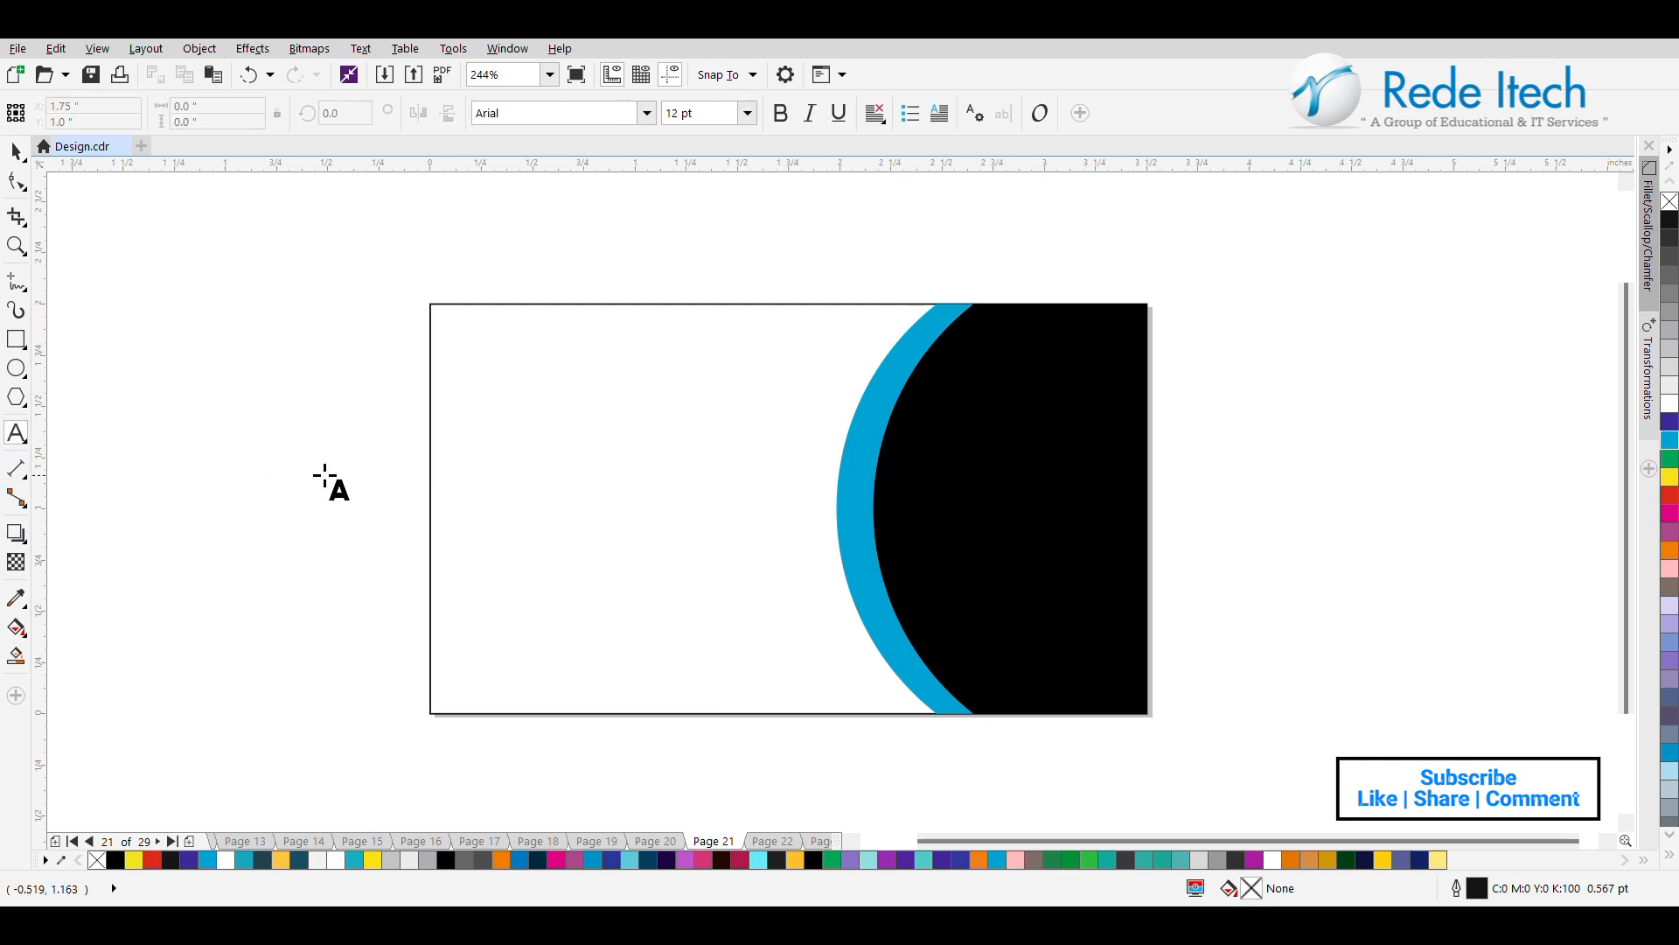
click(502, 433)
text(Rede)
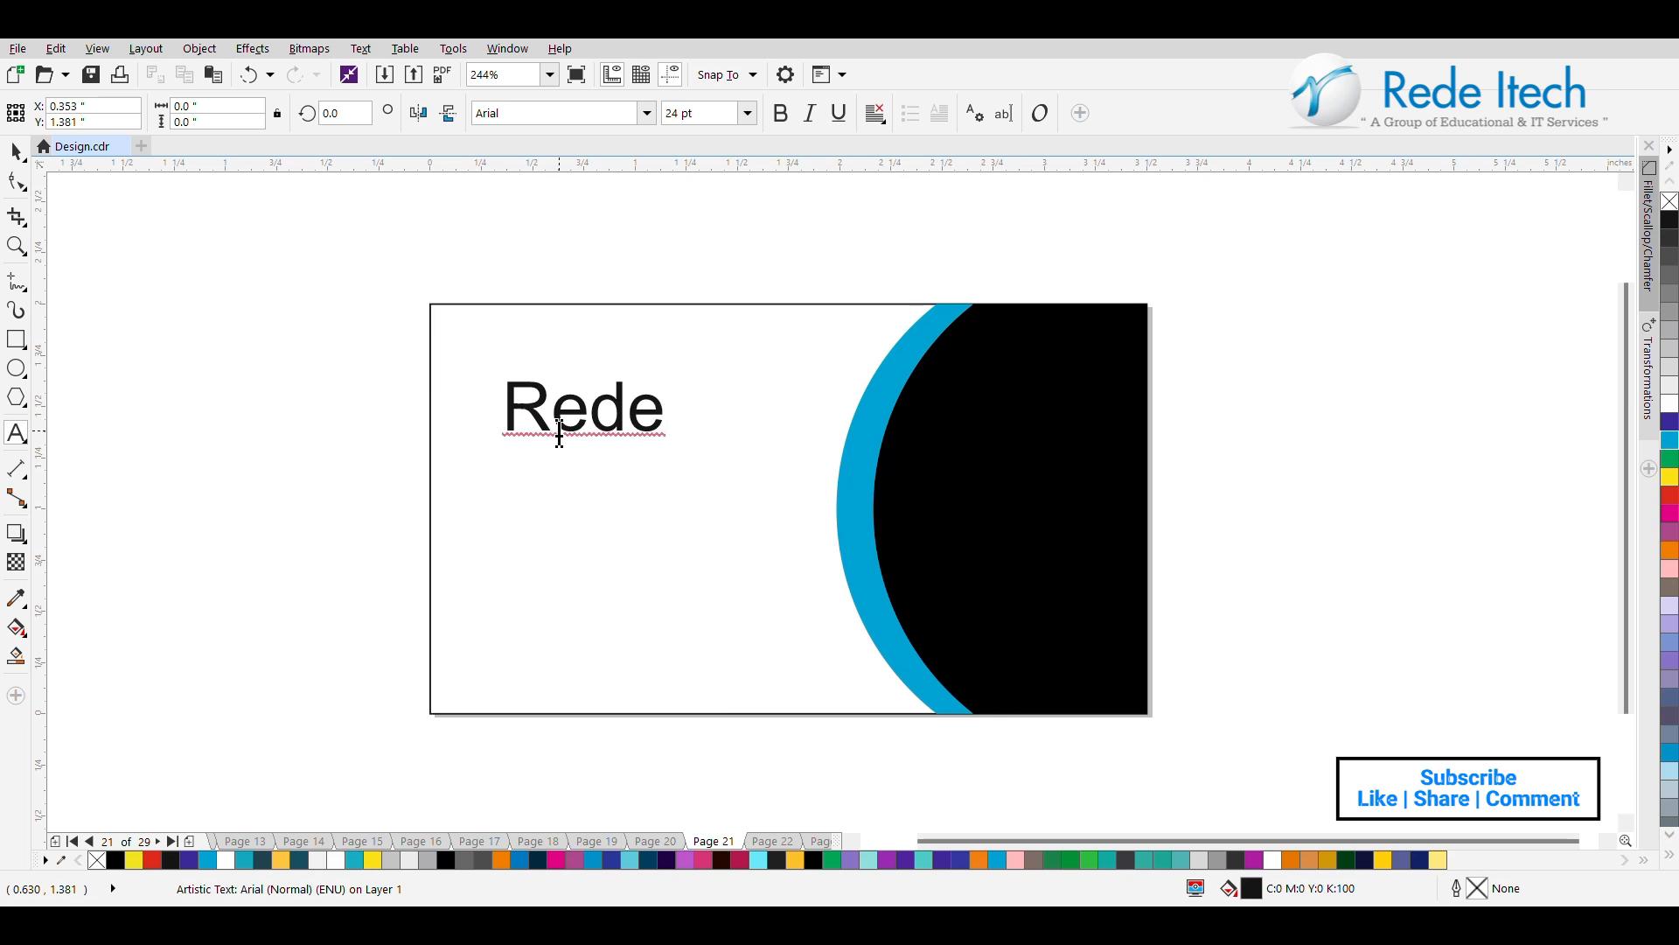
text( Itech)
Set the "Rede Itech" text in the Fujiyama2 font and move it to the card's upper-left corner.
click(15, 150)
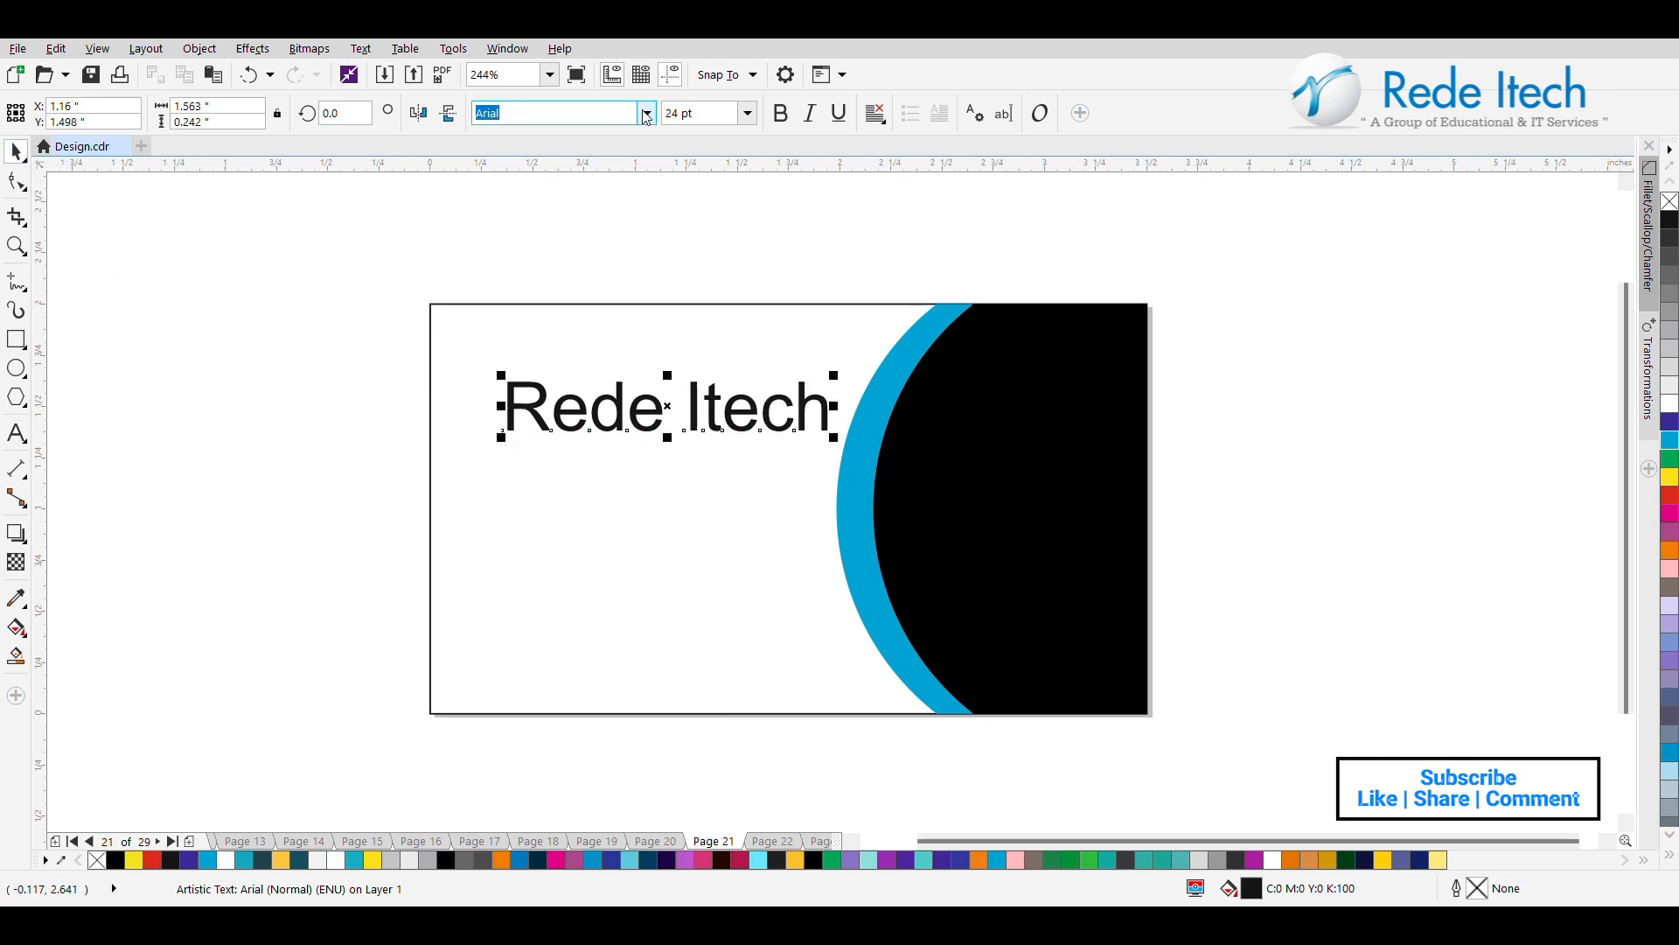
click(695, 184)
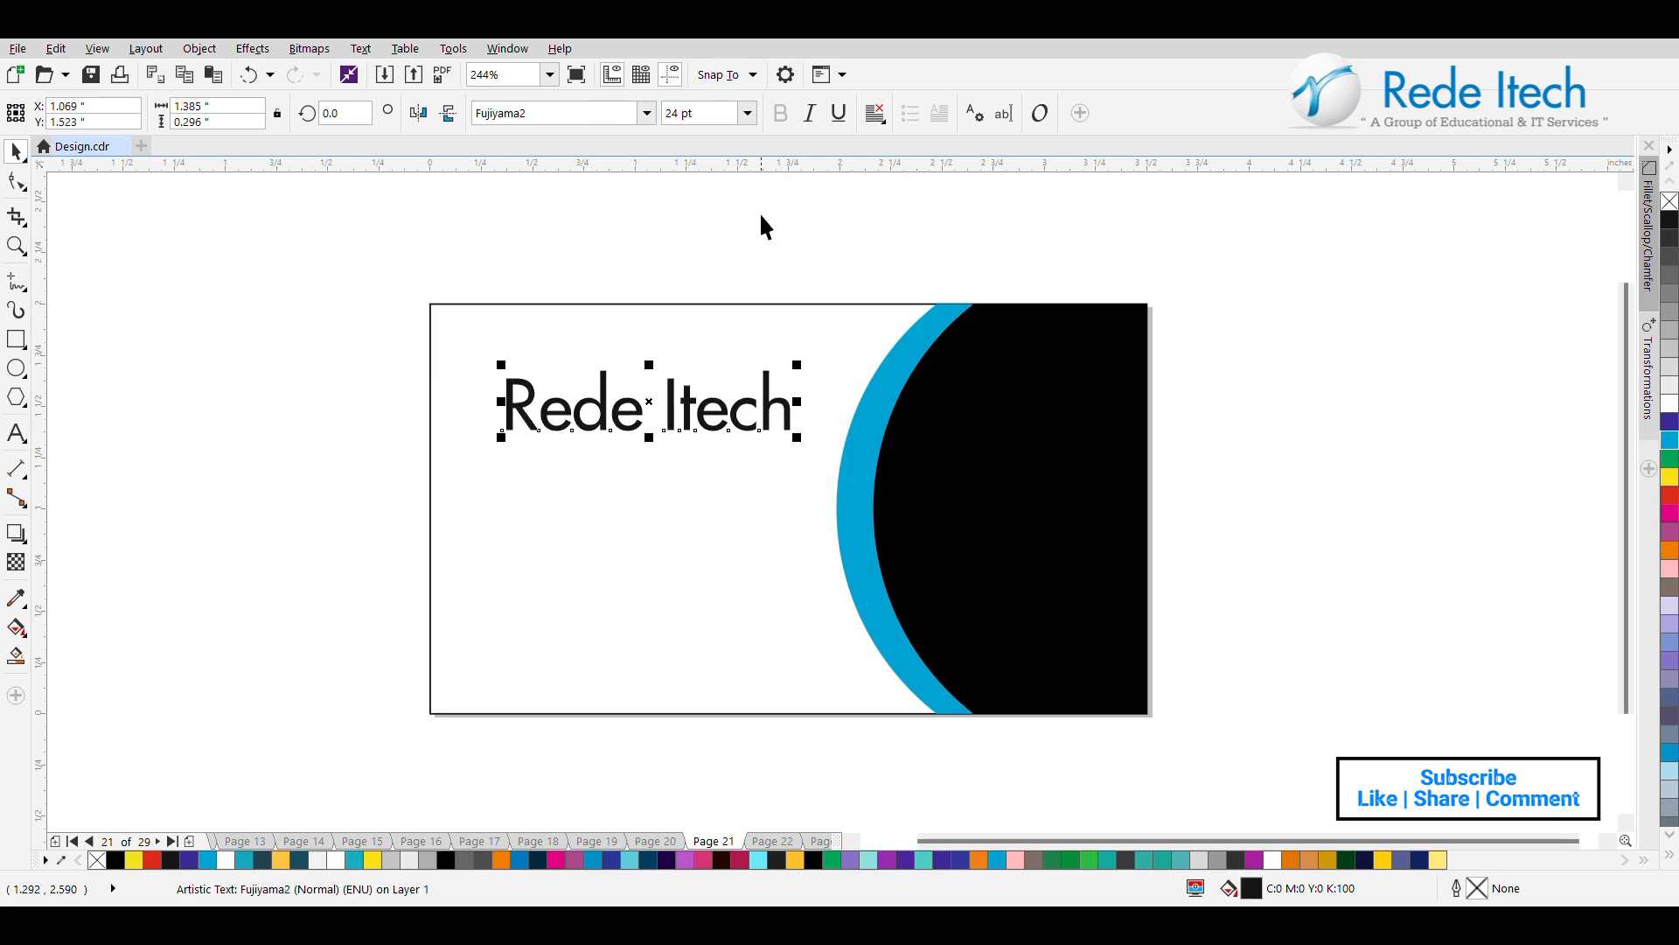
drag(643, 404, 604, 367)
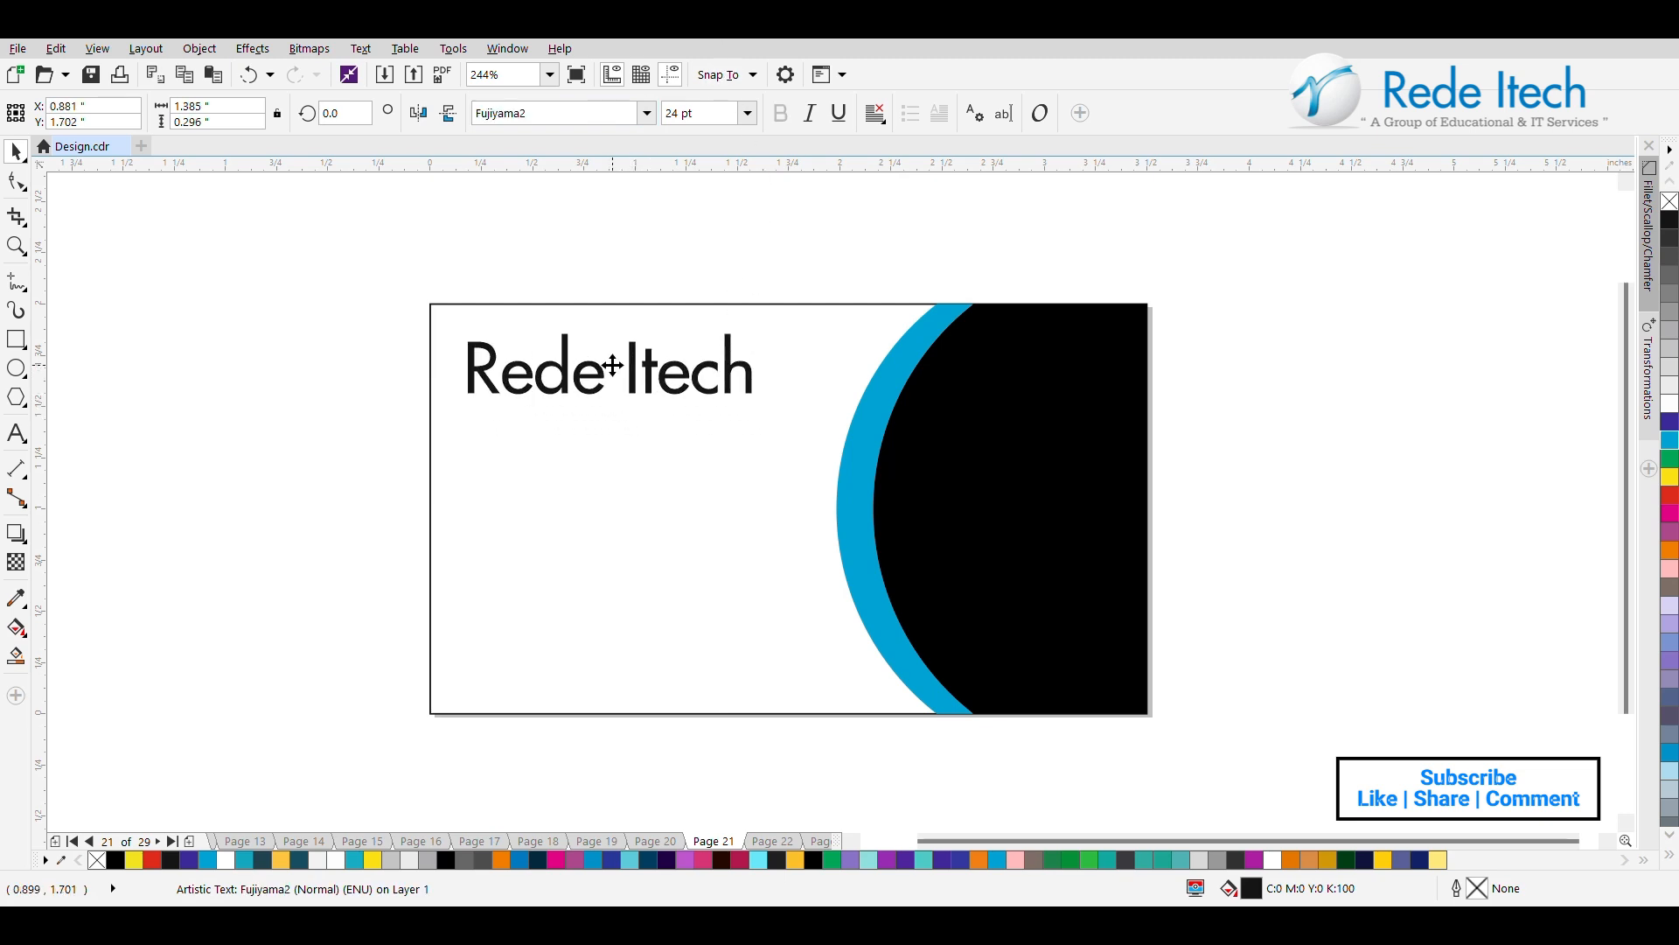
Recolour the "Rede Itech" text blue and scale it down to about 1.23 in wide.
click(1417, 859)
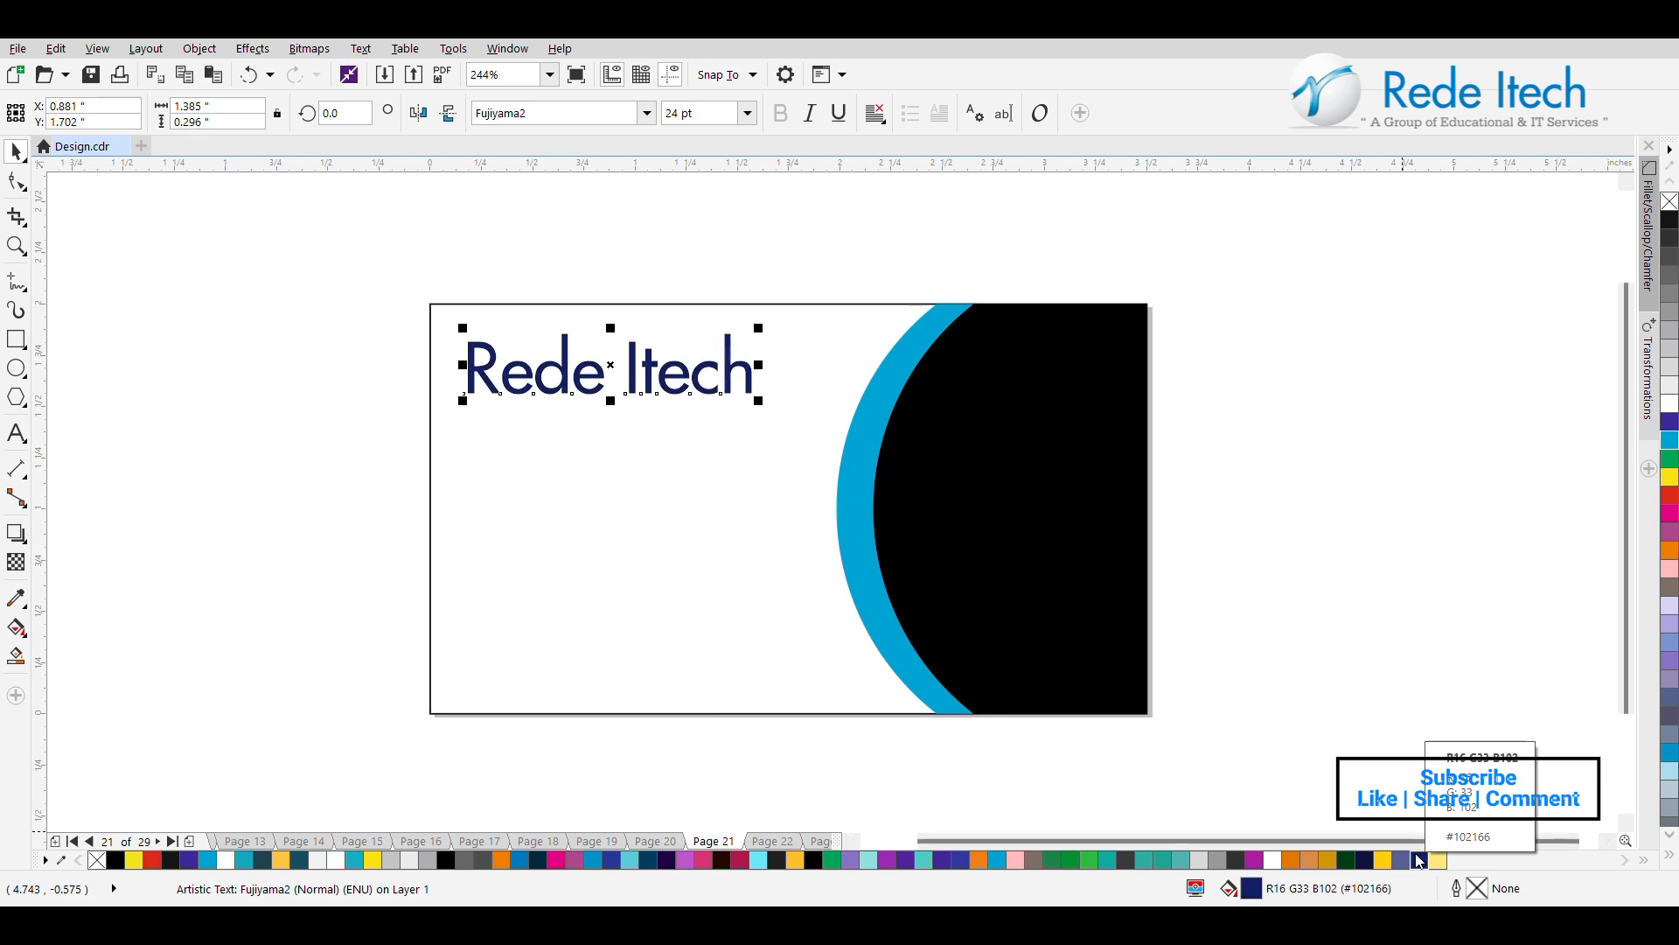
click(962, 860)
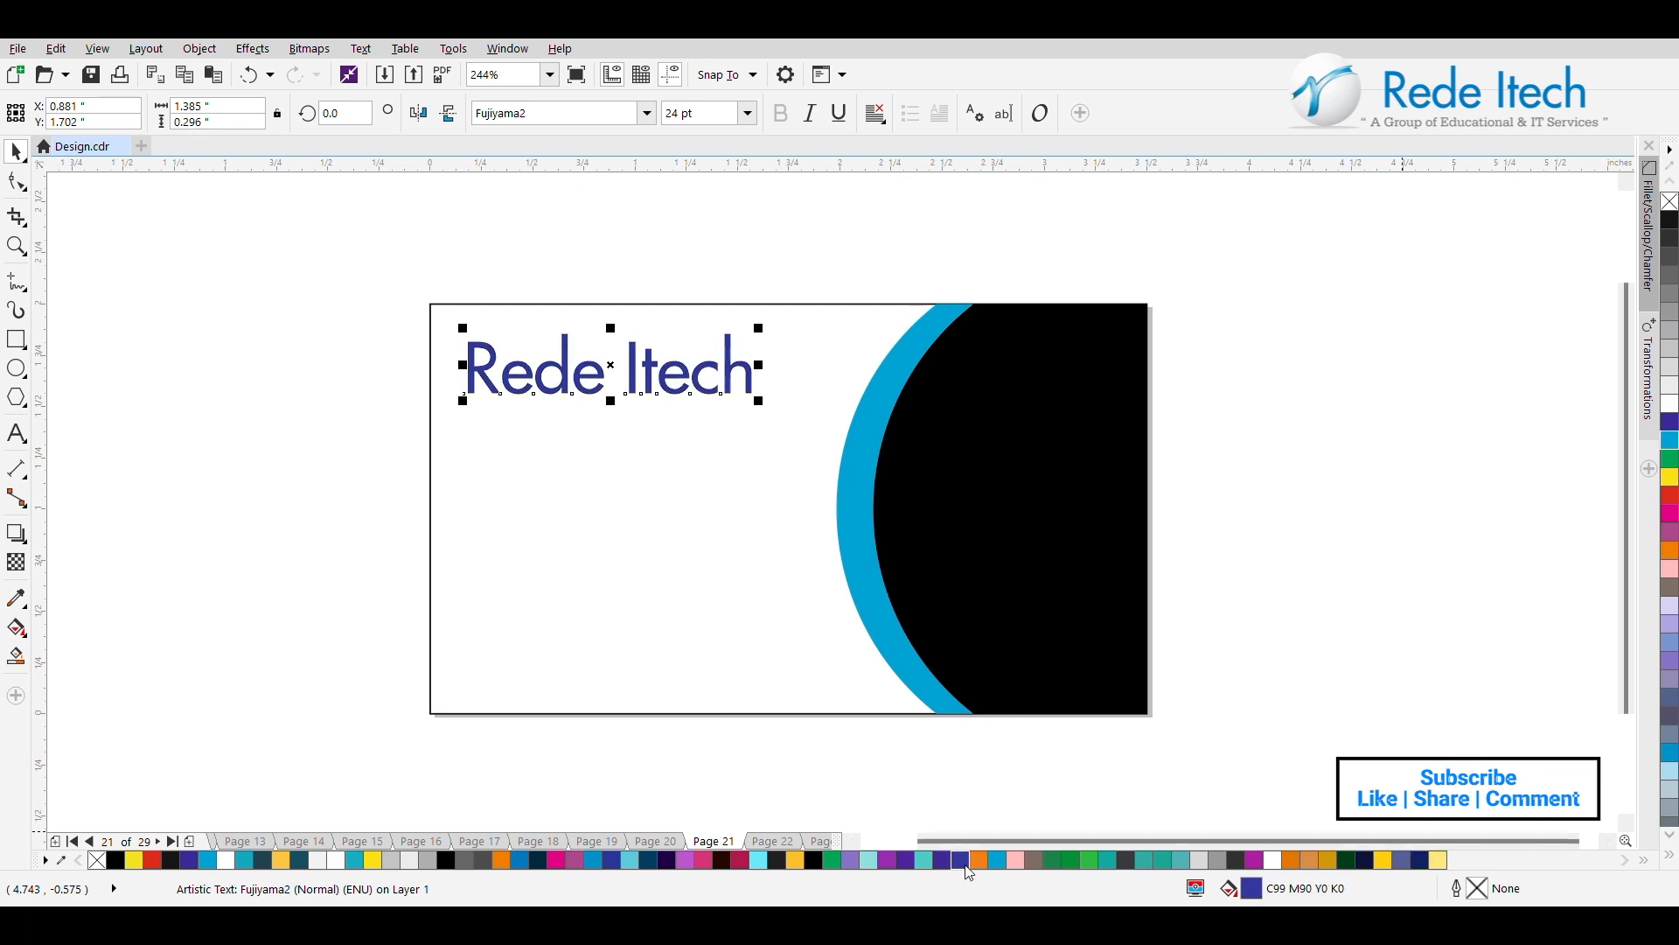
drag(752, 335, 740, 339)
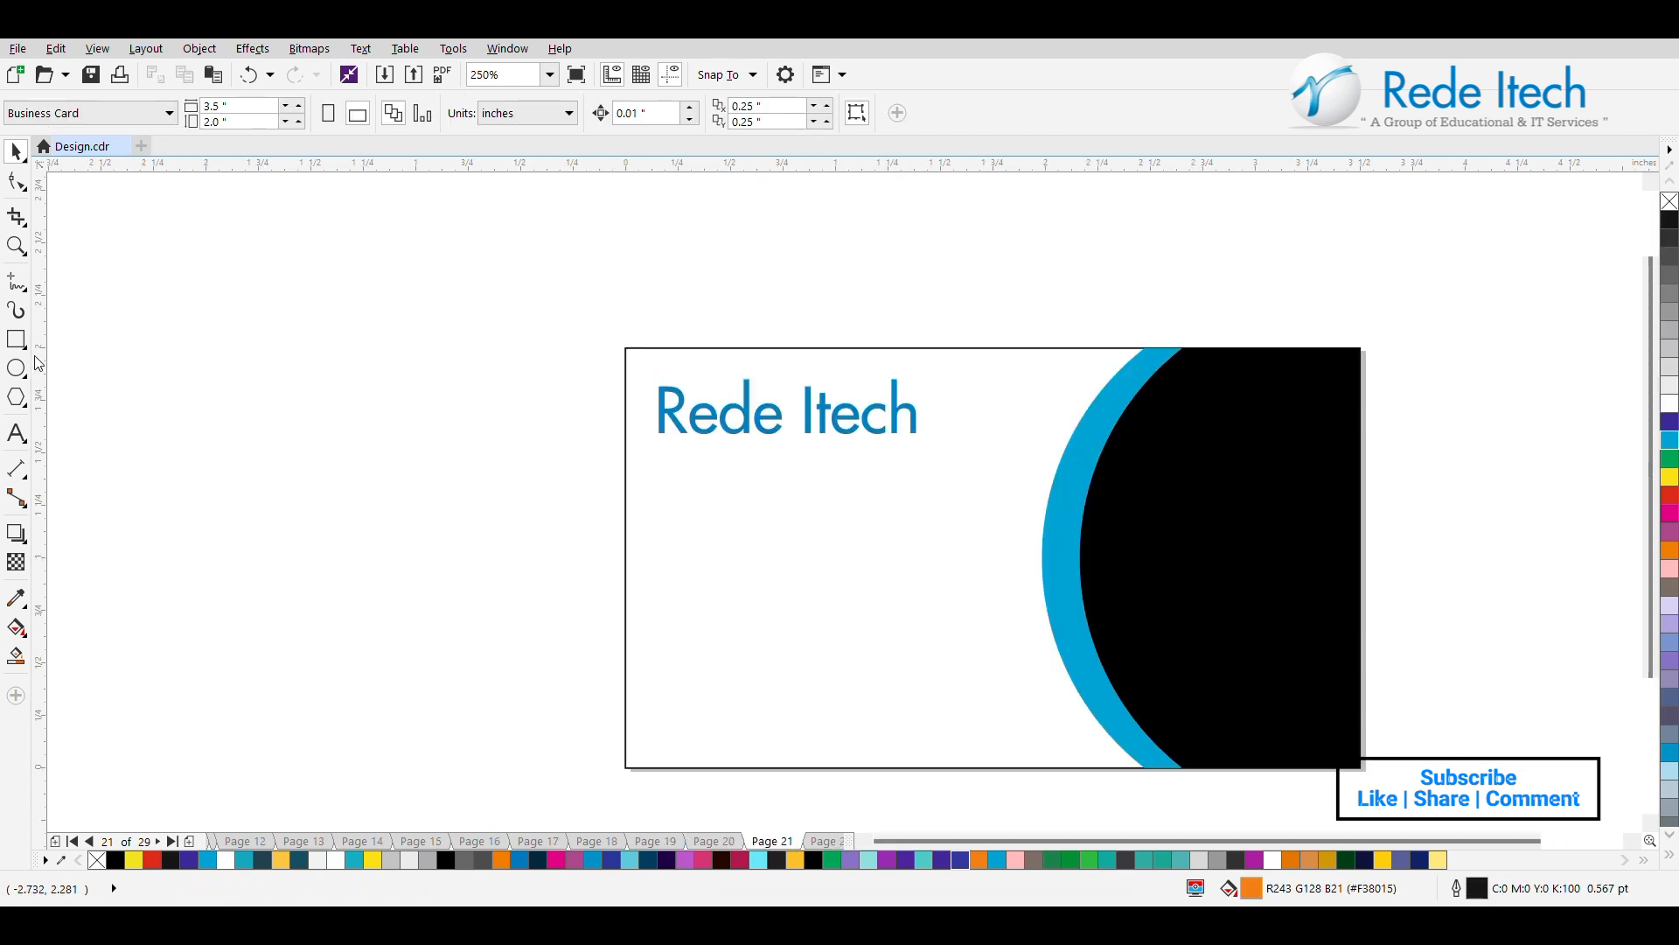
Draw a thin bar about 1.09 × 0.008 in beneath the text and give it a cyan fill with no outline.
drag(684, 440, 915, 441)
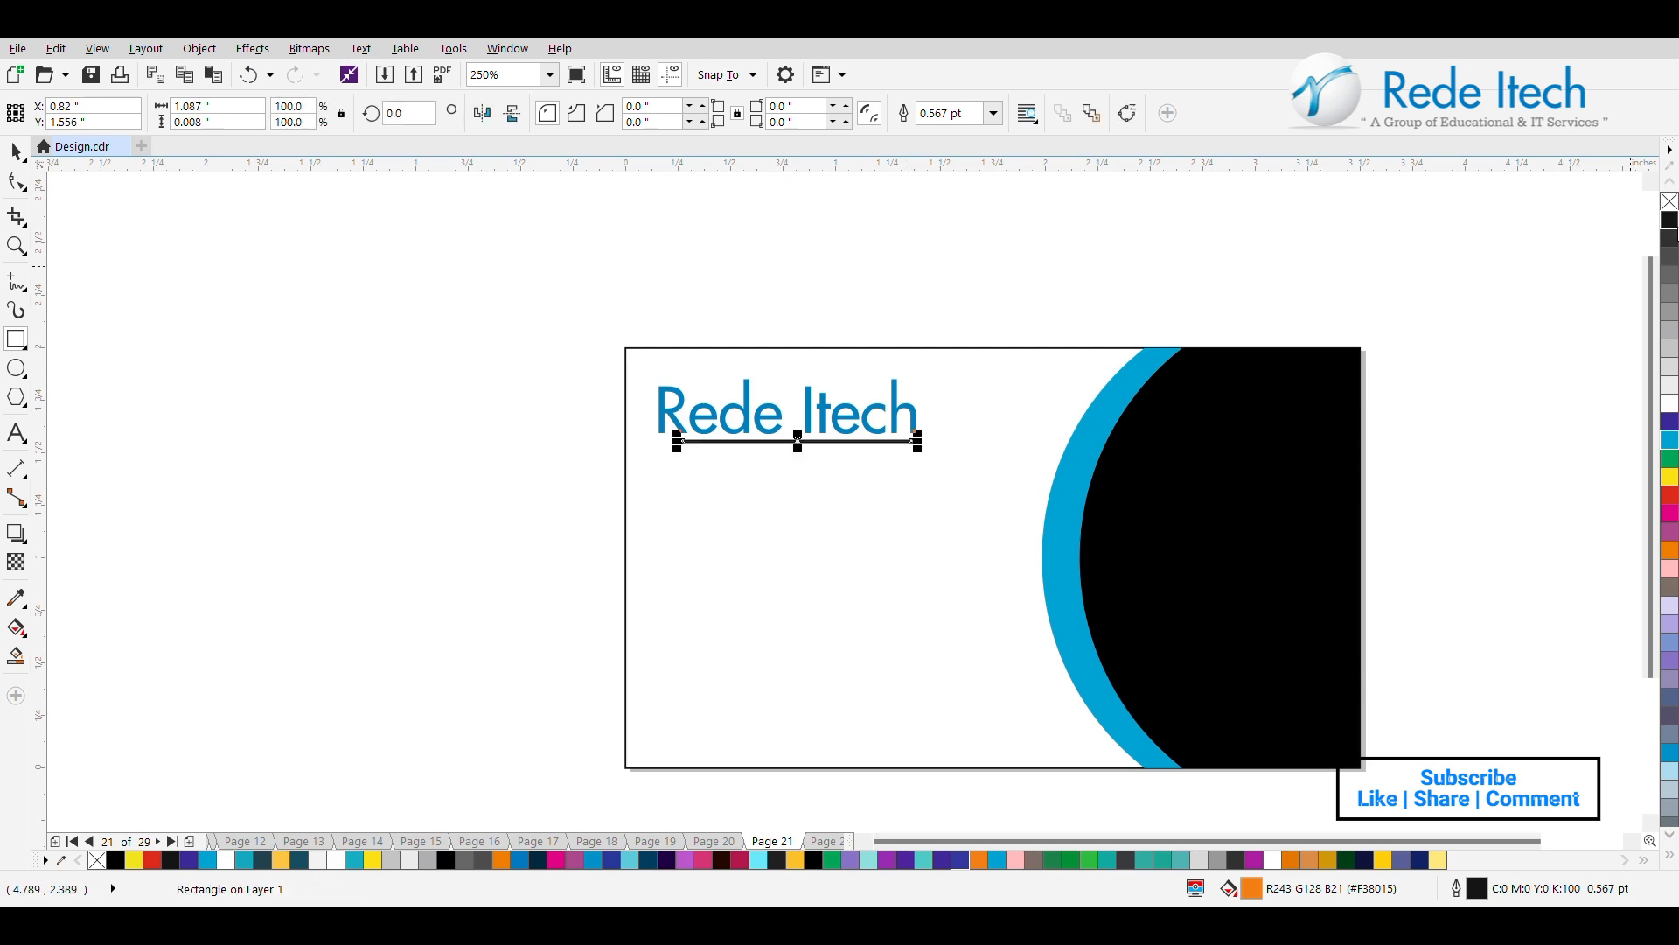
right_click(1671, 203)
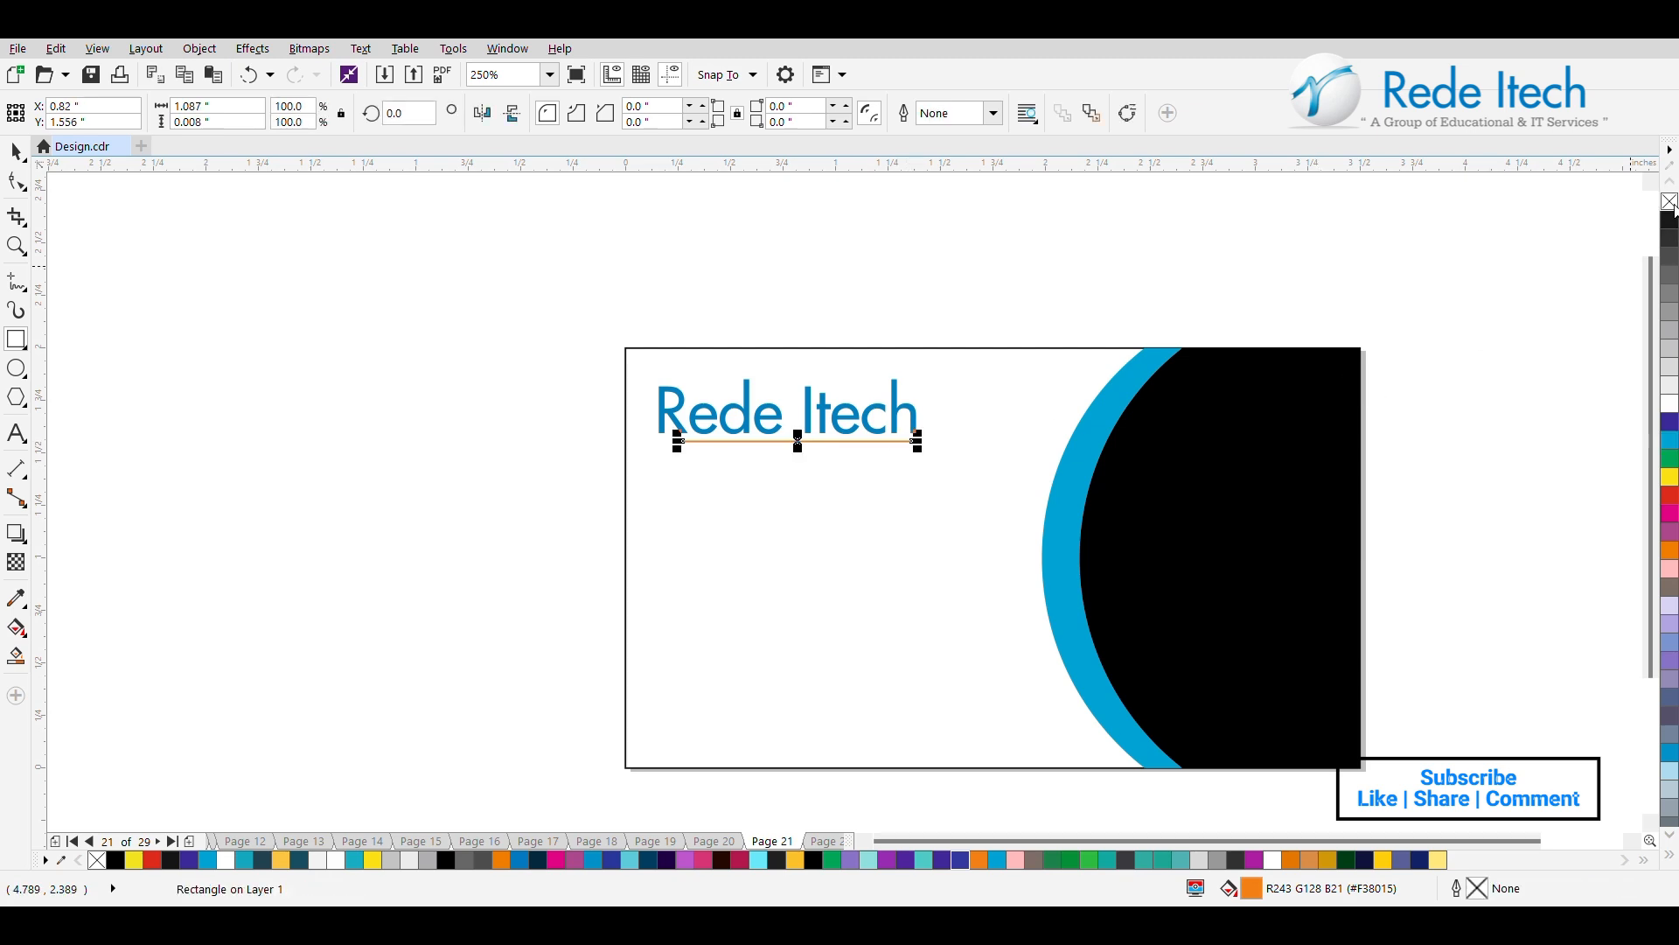
click(1672, 442)
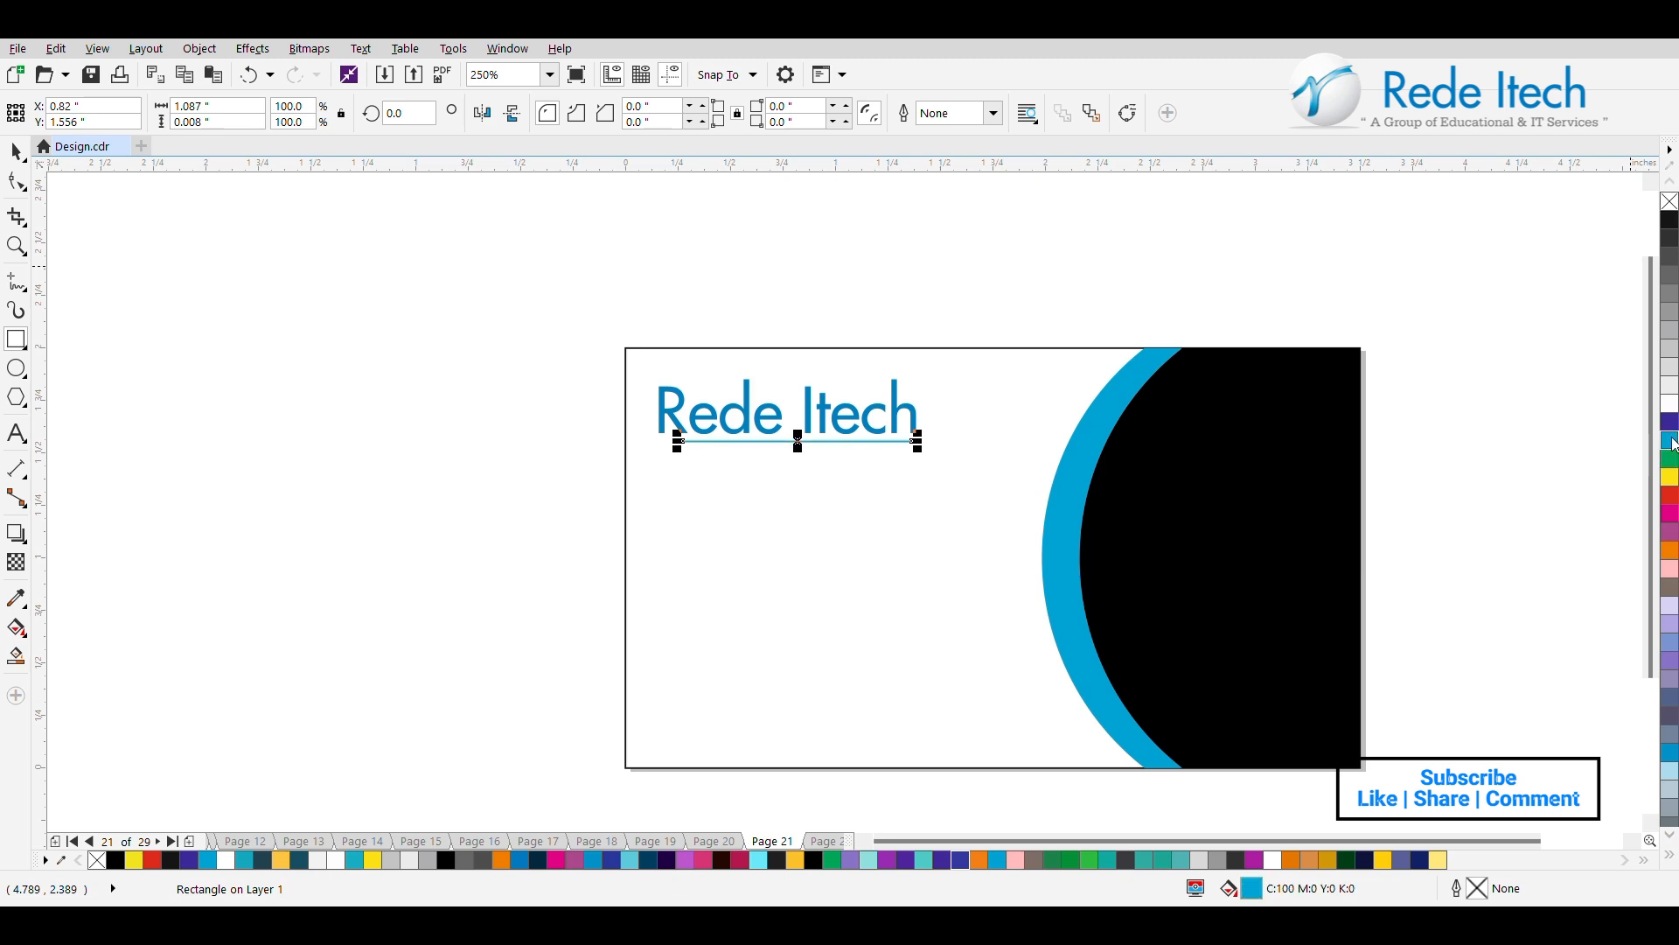
click(15, 152)
Sample the blue of the "Rede Itech" text and apply it to the thin bar beneath.
click(16, 598)
scroll(742, 435, up, 4)
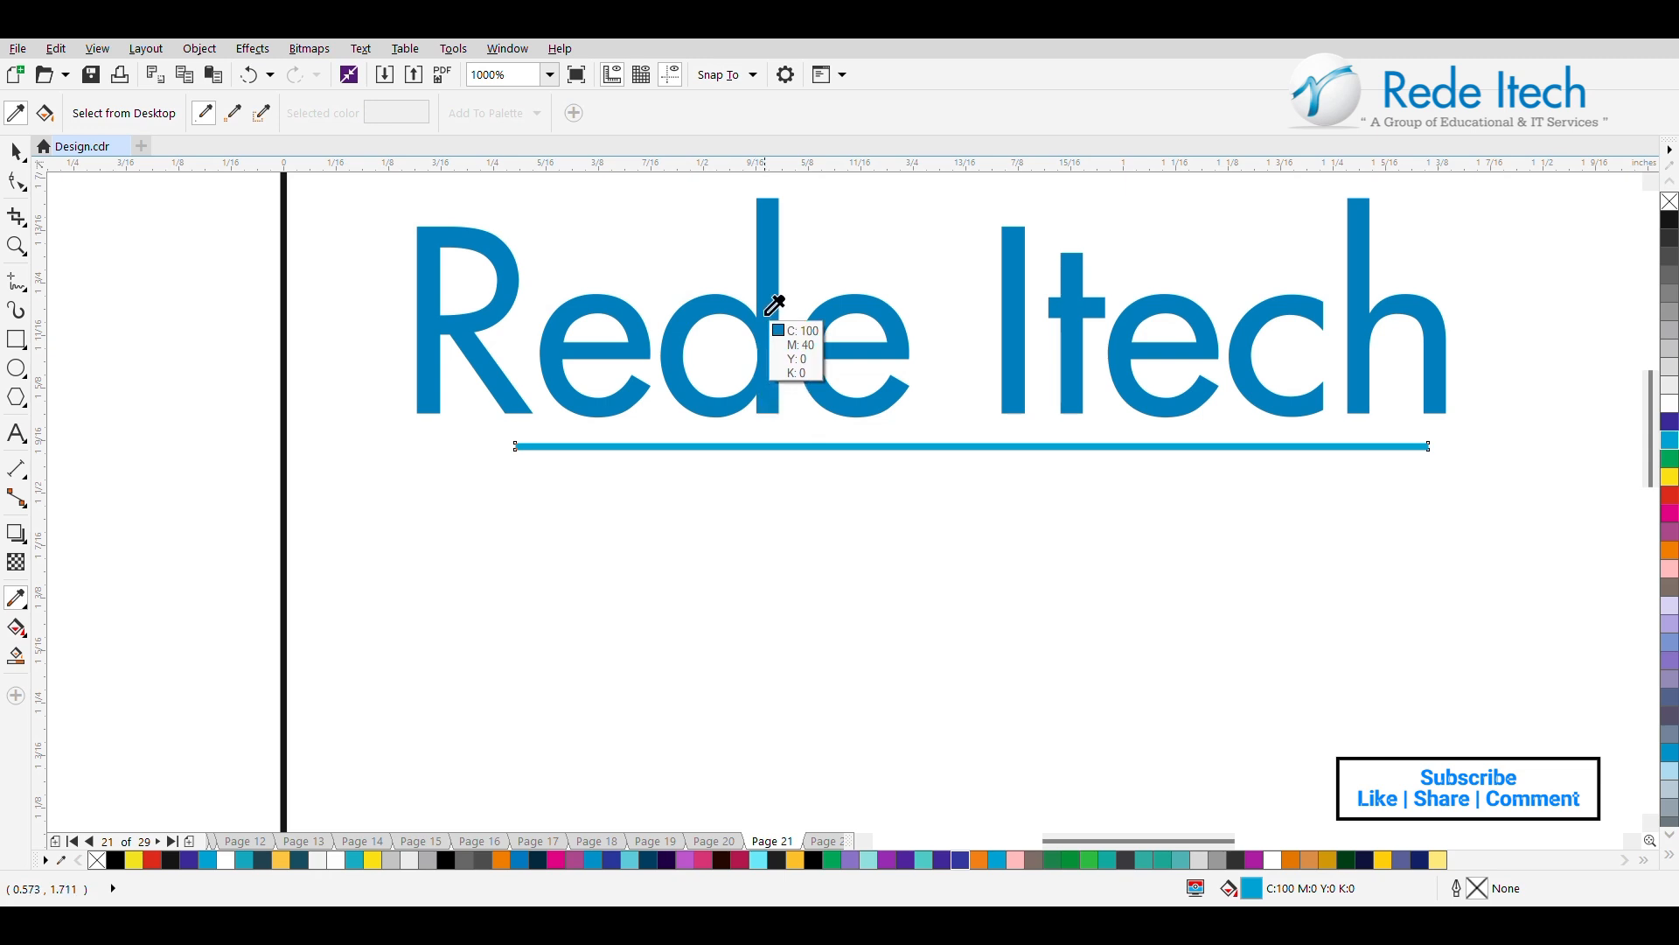
click(763, 320)
click(788, 447)
Centre the thin bar horizontally with the "Rede Itech" text.
click(16, 152)
shift+click(550, 372)
key(c)
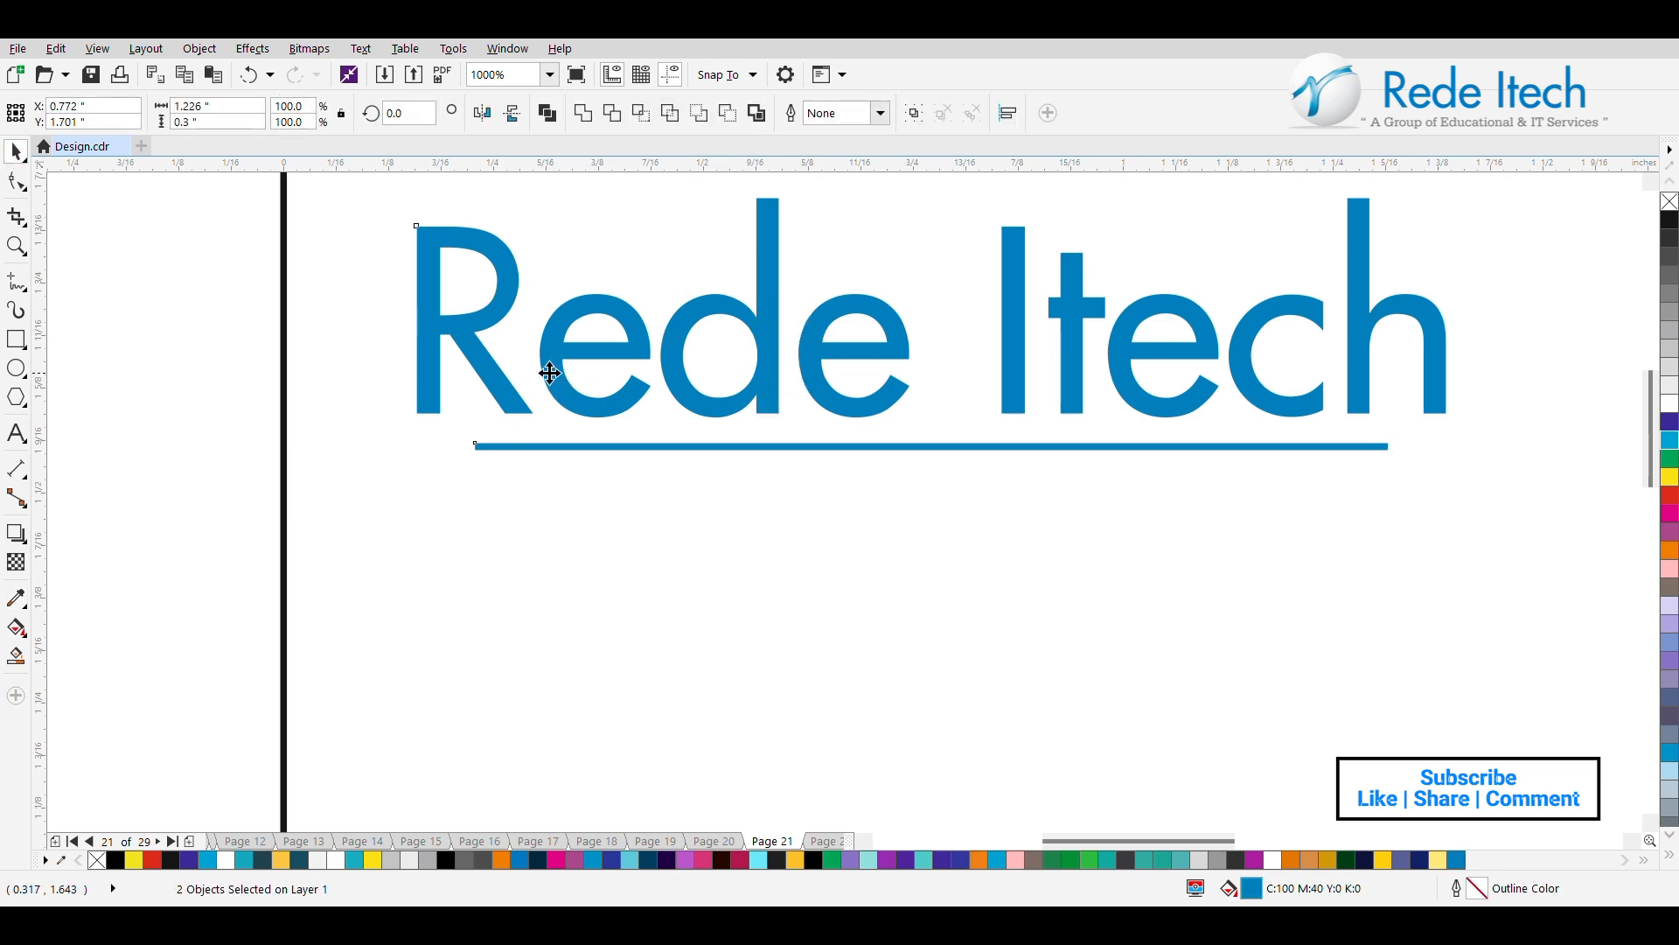
Draw a dot about 0.026 in across at the bar's left end, with the text's blue fill and no outline.
click(166, 473)
click(15, 367)
drag(437, 431, 464, 446)
click(16, 153)
right_click(1668, 202)
click(1457, 860)
Align the dot vertically with the bar and nudge it right against the bar's end.
scroll(508, 439, up, 1)
shift+click(517, 451)
shift+click(516, 451)
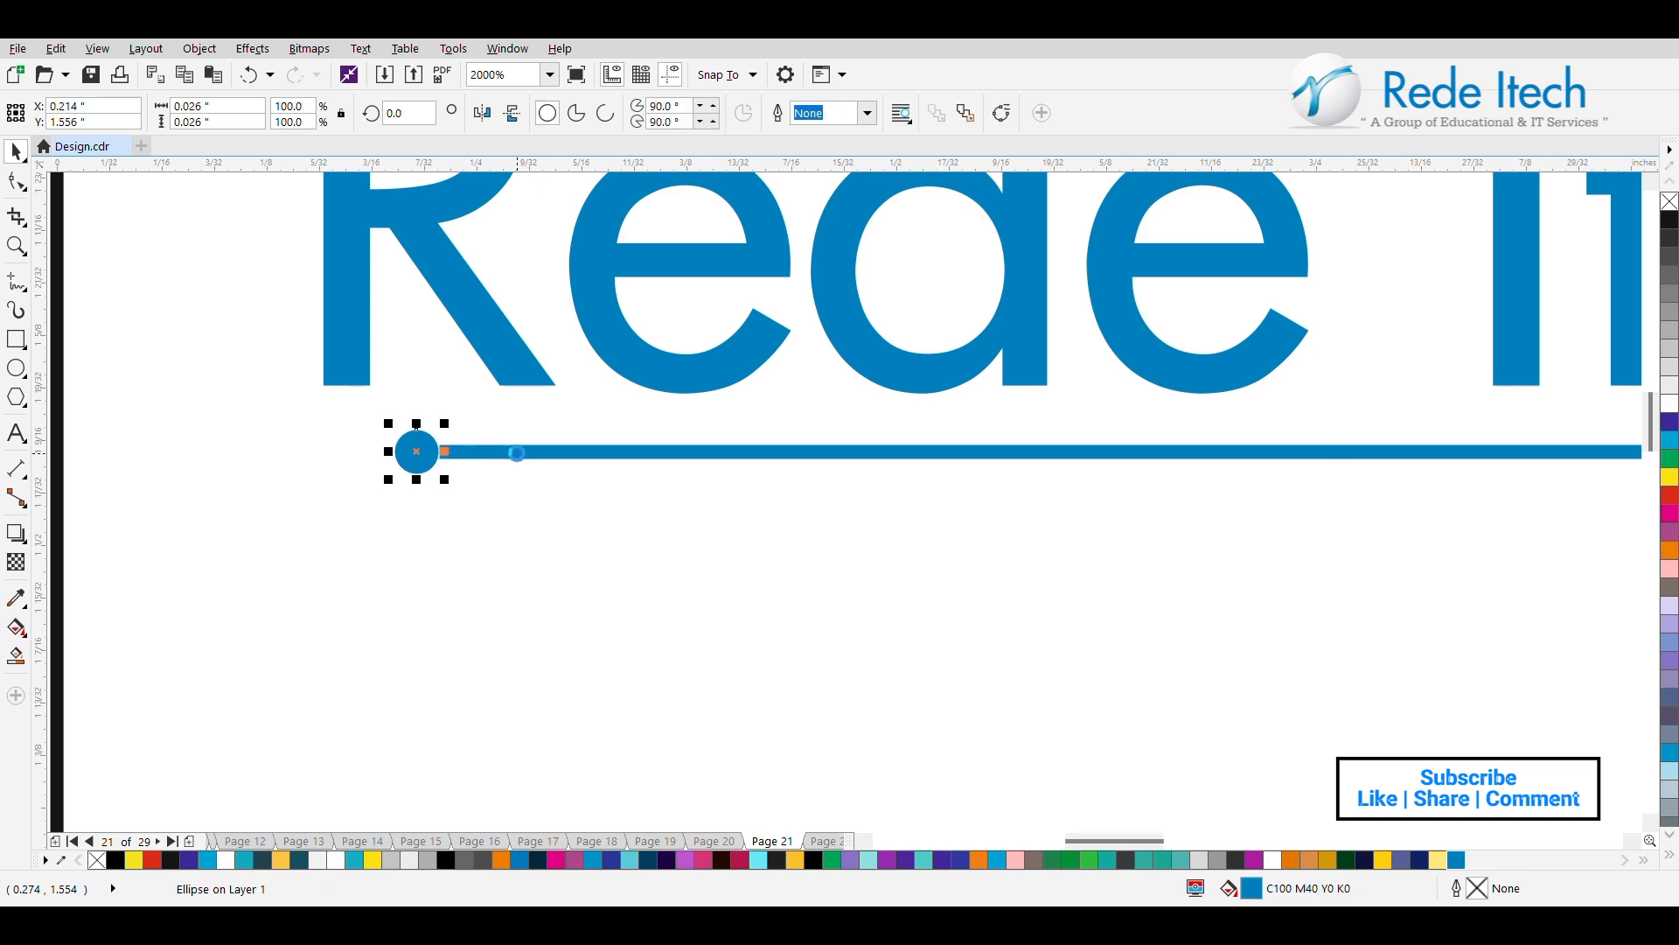
key(Right)
drag(444, 451, 1437, 444)
scroll(582, 467, down, 1)
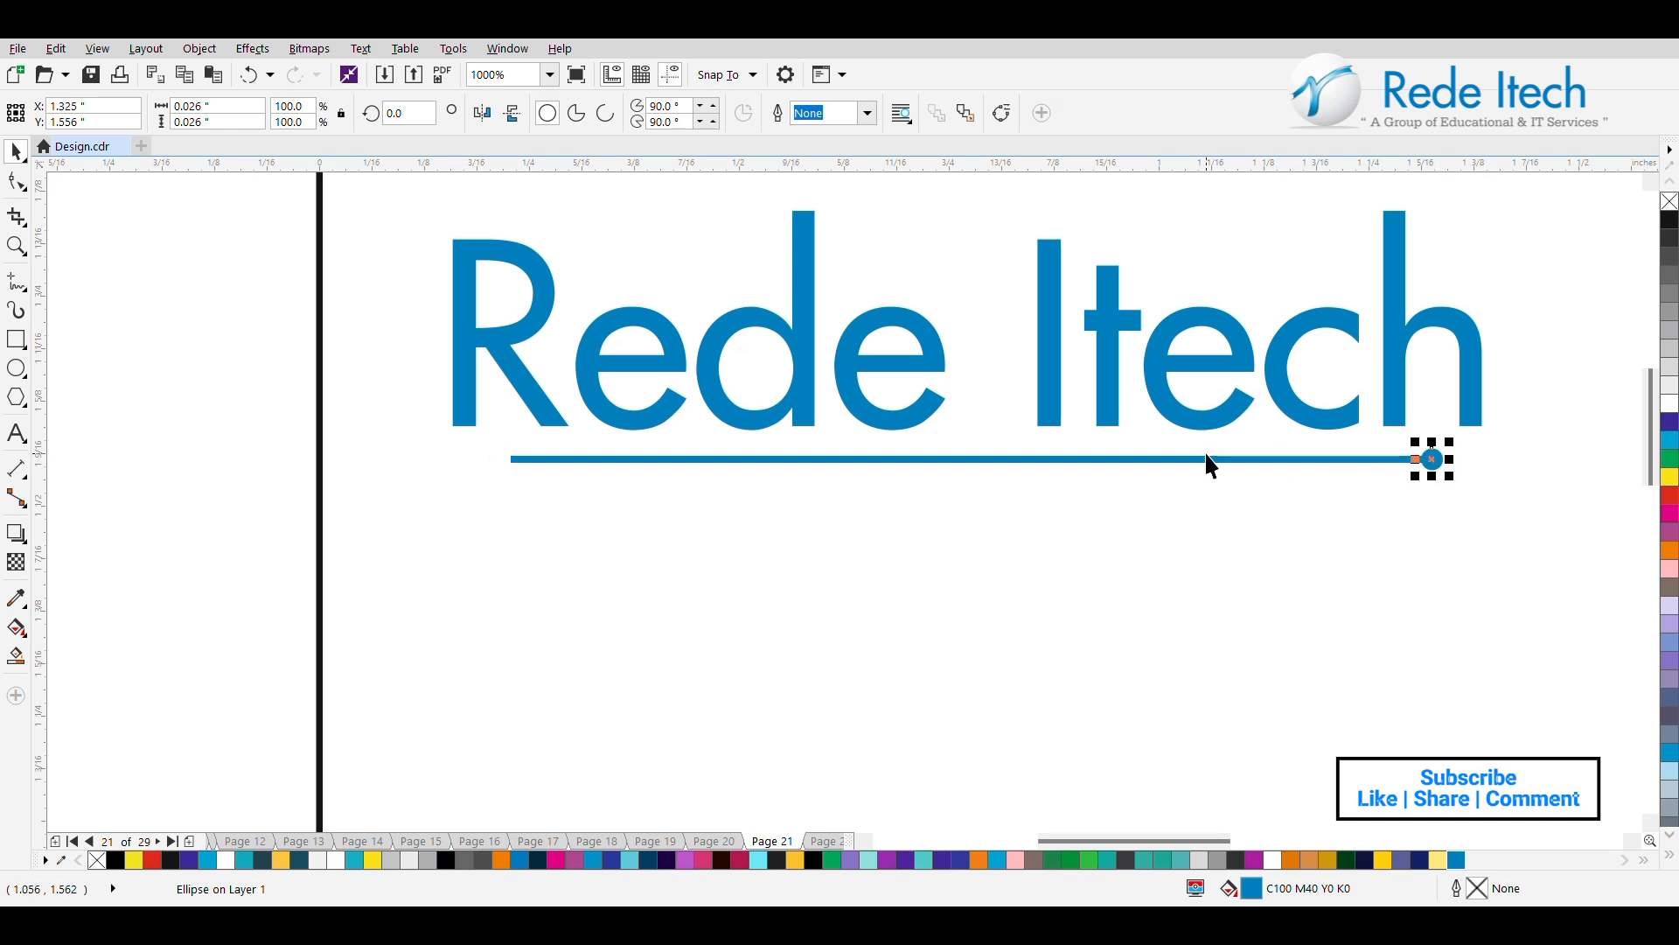
key(ctrl+z)
Copy the dot to the bar's right end and weld the bar and both dots into one underline.
drag(495, 456, 1433, 443)
shift+click(766, 458)
shift+click(499, 466)
click(587, 113)
Centre the welded underline beneath the "Rede Itech" text and nudge it slightly upward.
shift+click(852, 378)
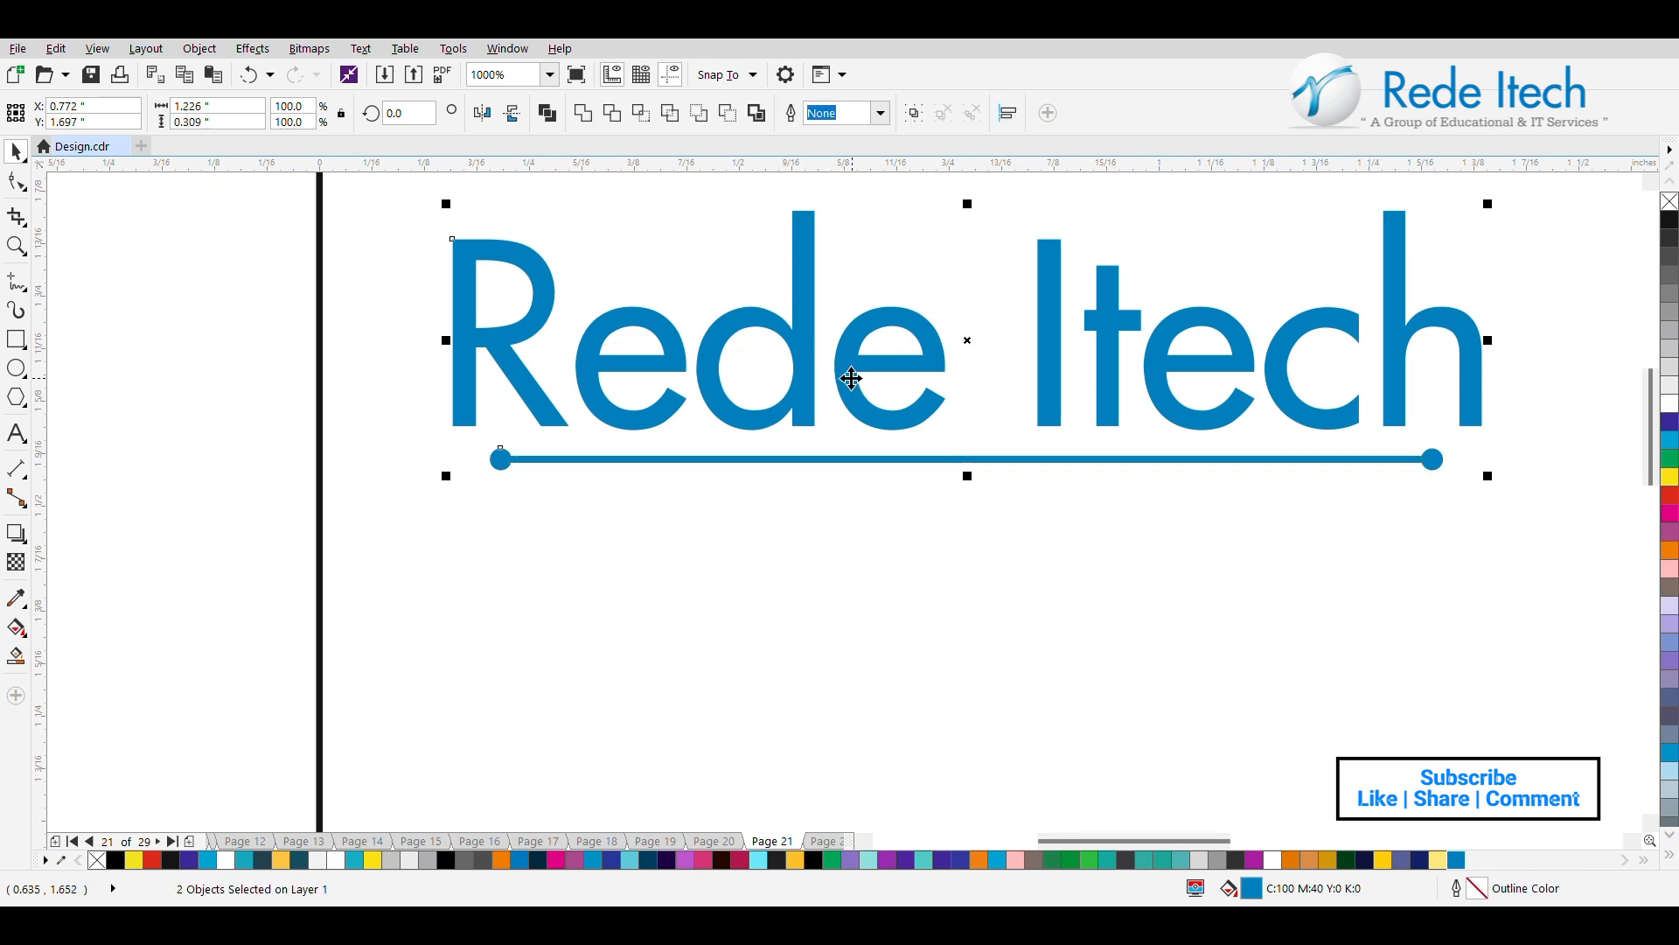
scroll(850, 378, down, 3)
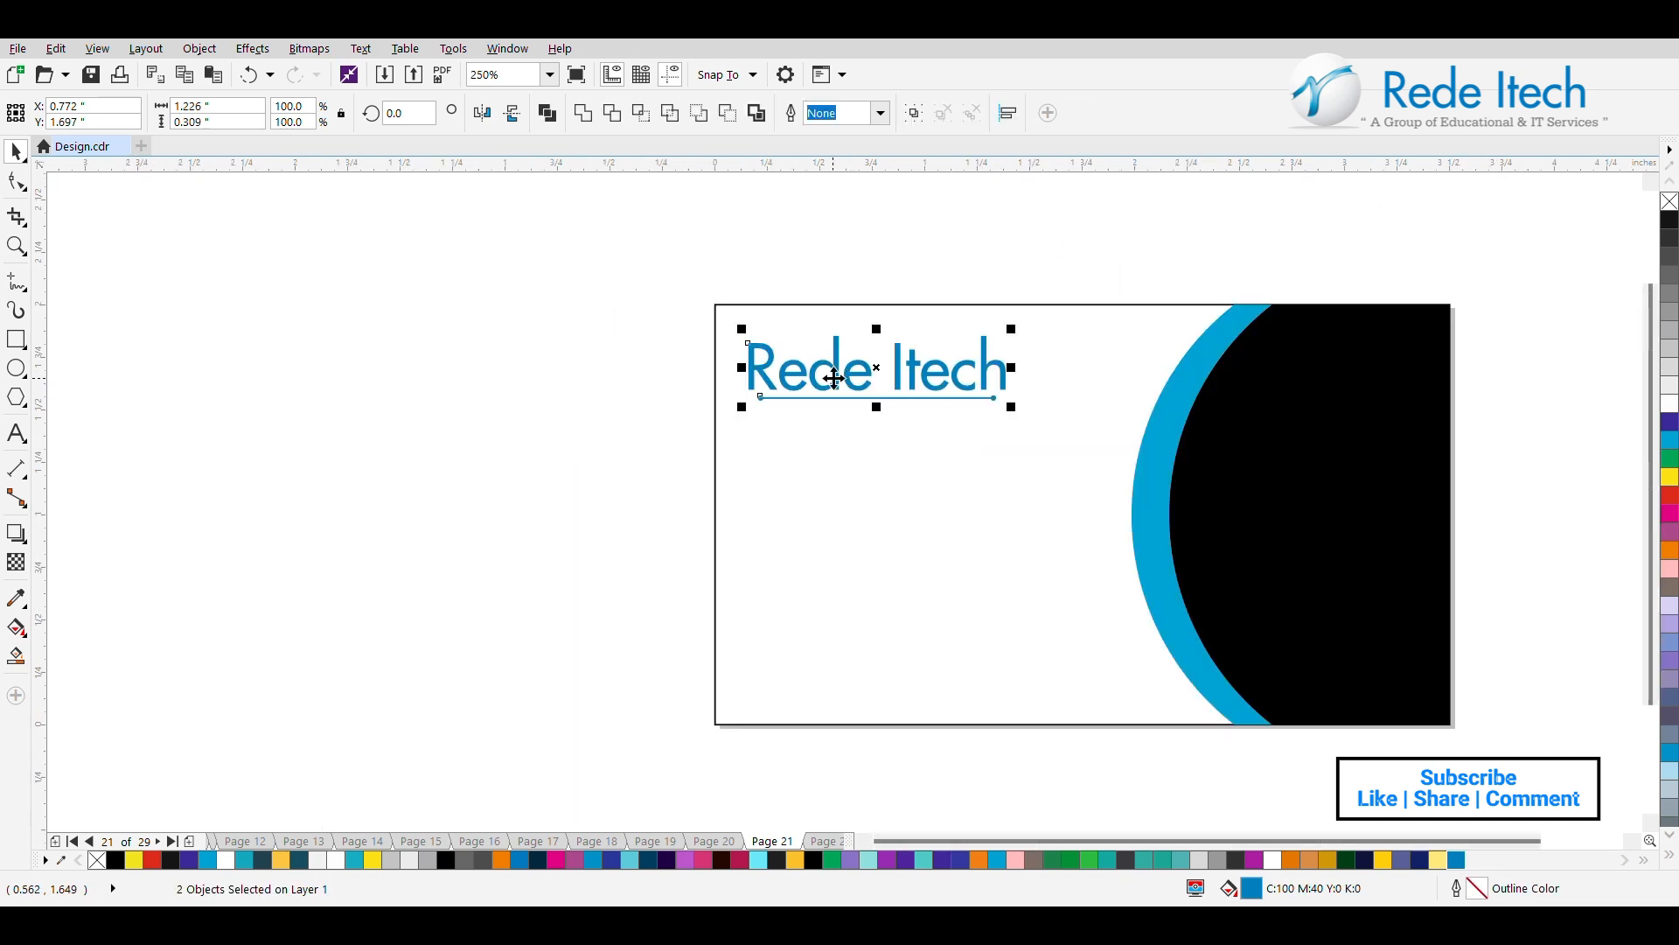
shift+click(834, 378)
key(Up)
click(708, 357)
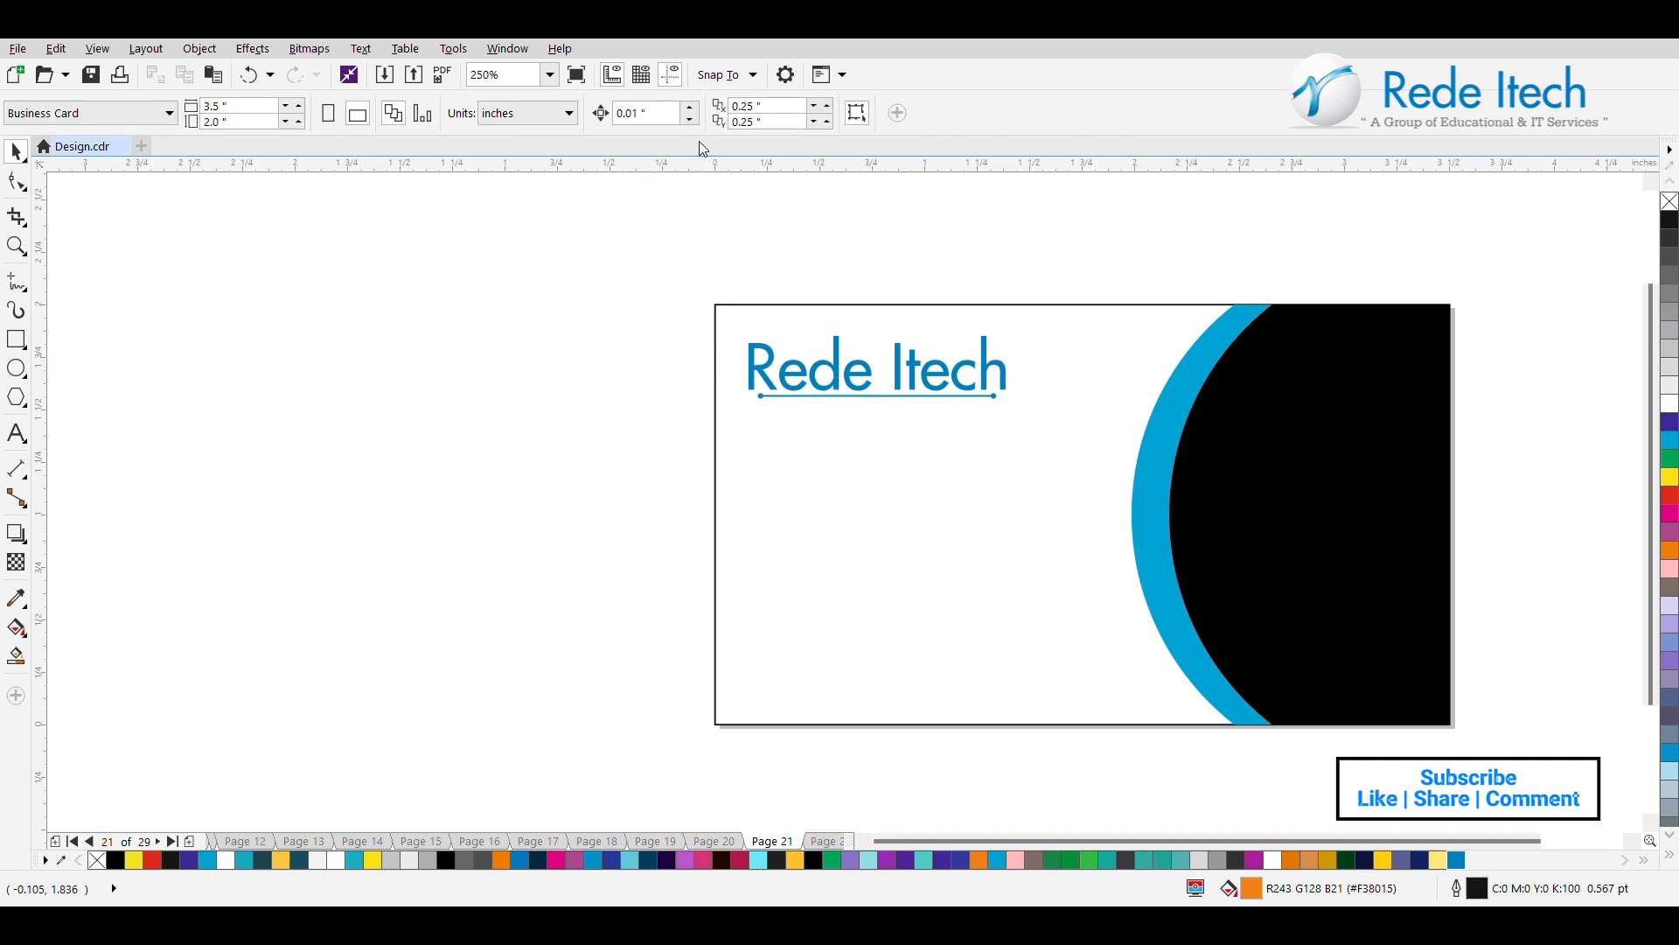
click(27, 444)
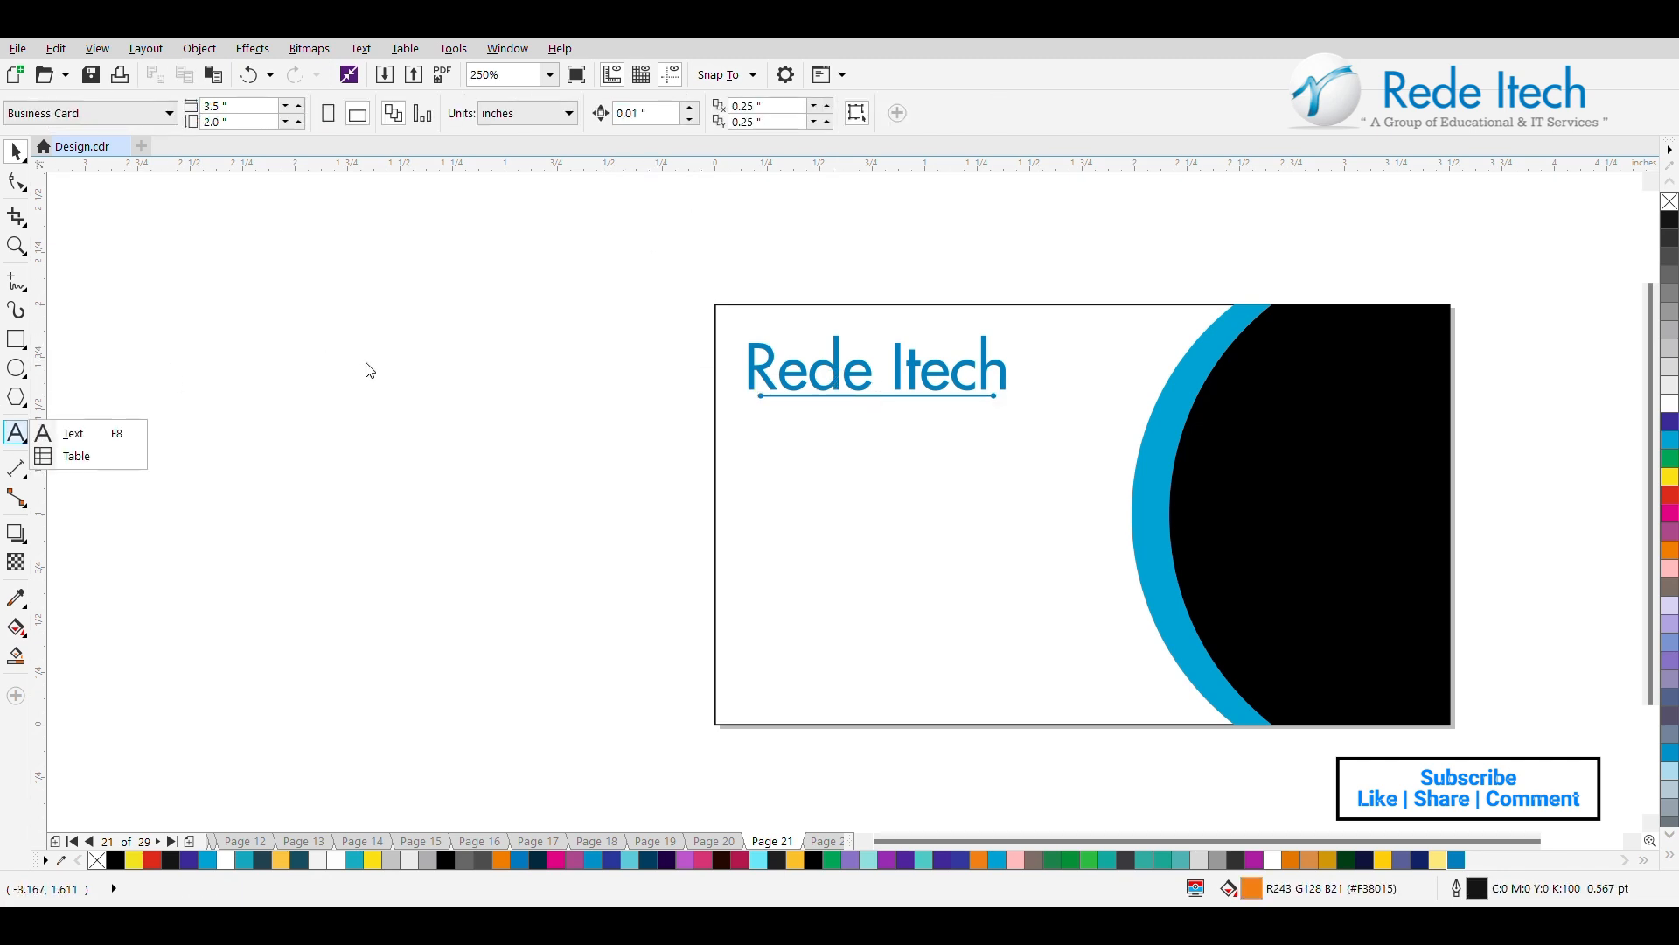
click(48, 433)
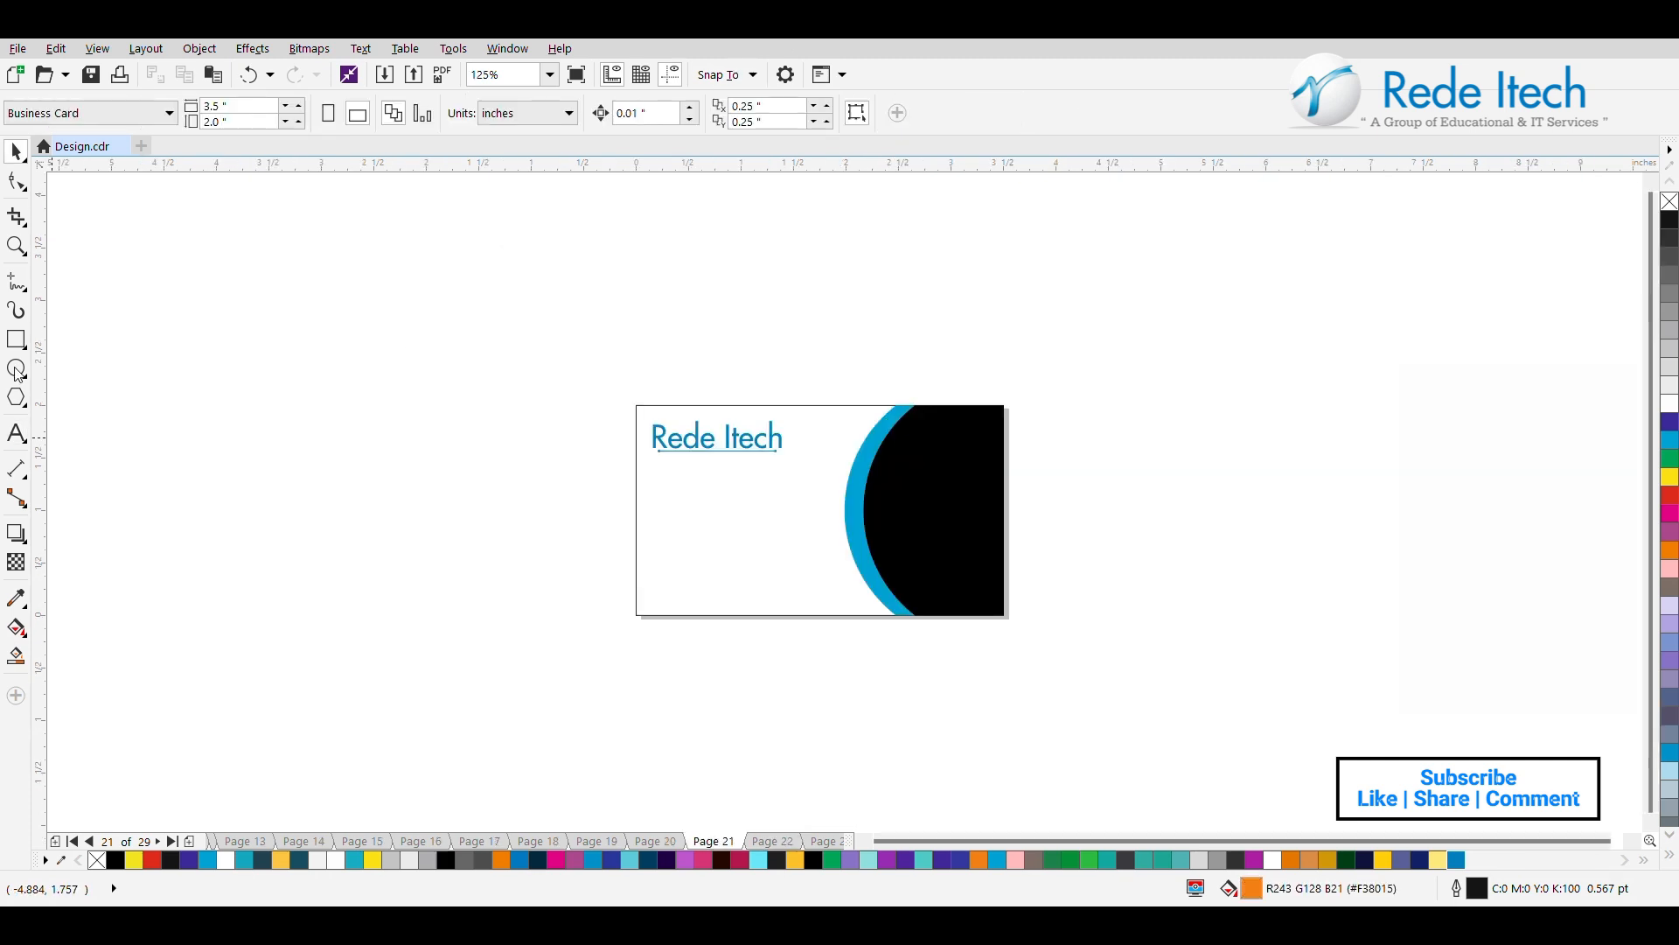
Draw a freehand L-shaped line outside the card: a horizontal segment about 0.74 in long and a short downward segment about 0.26 in.
click(16, 282)
click(169, 315)
click(254, 315)
click(248, 315)
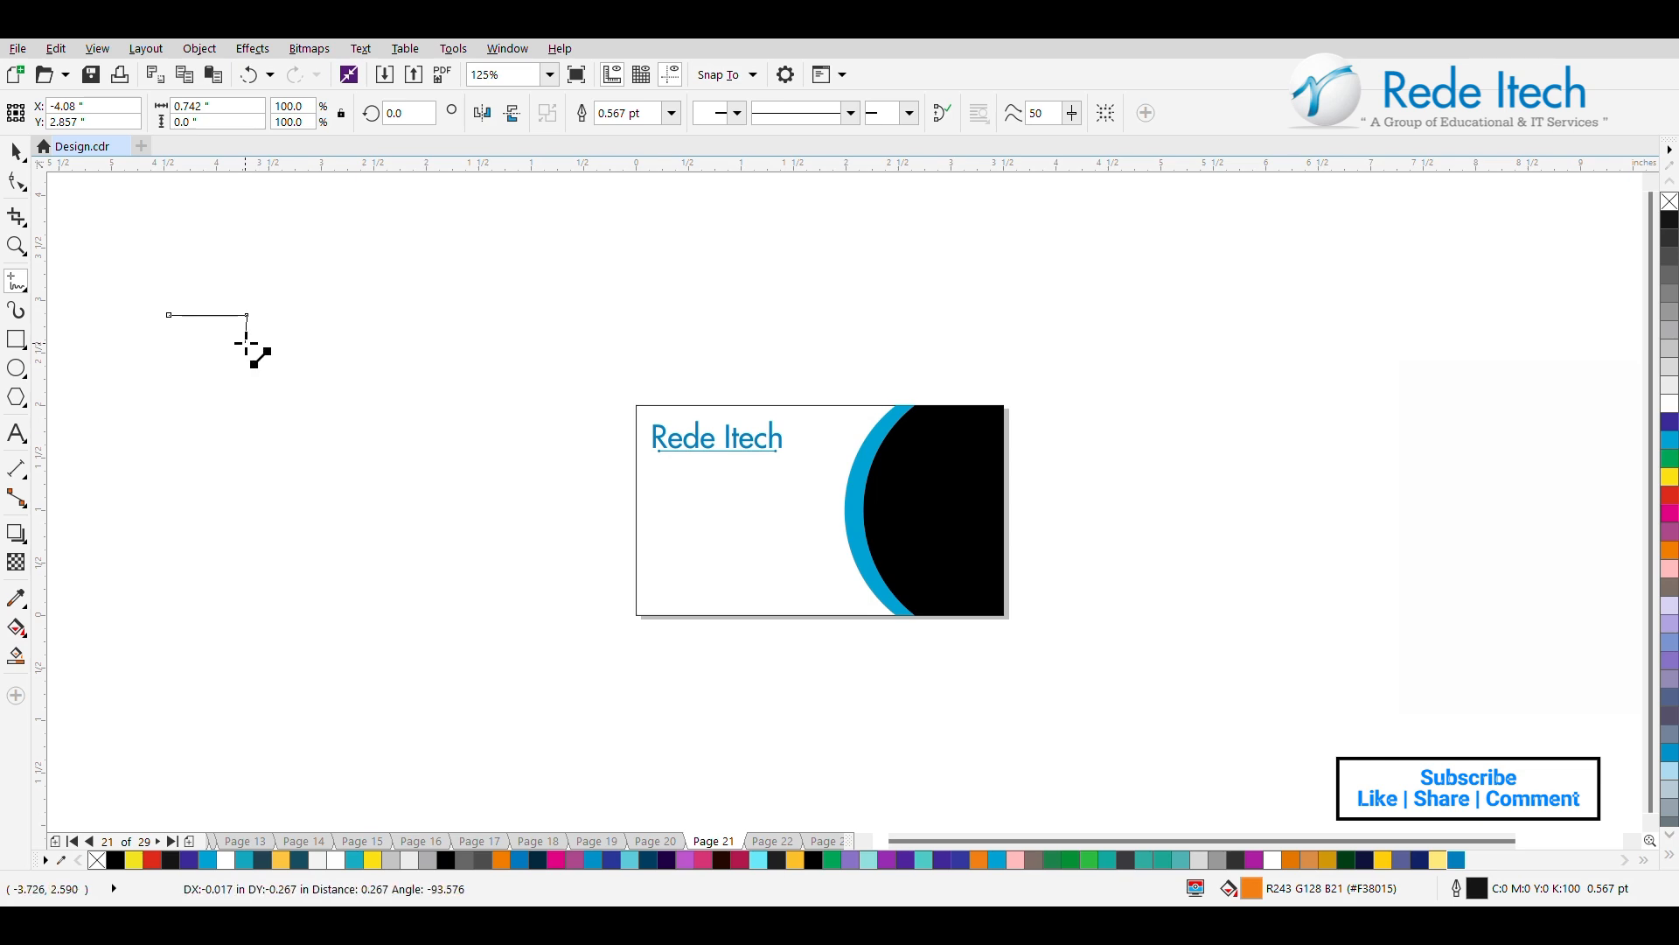
click(248, 342)
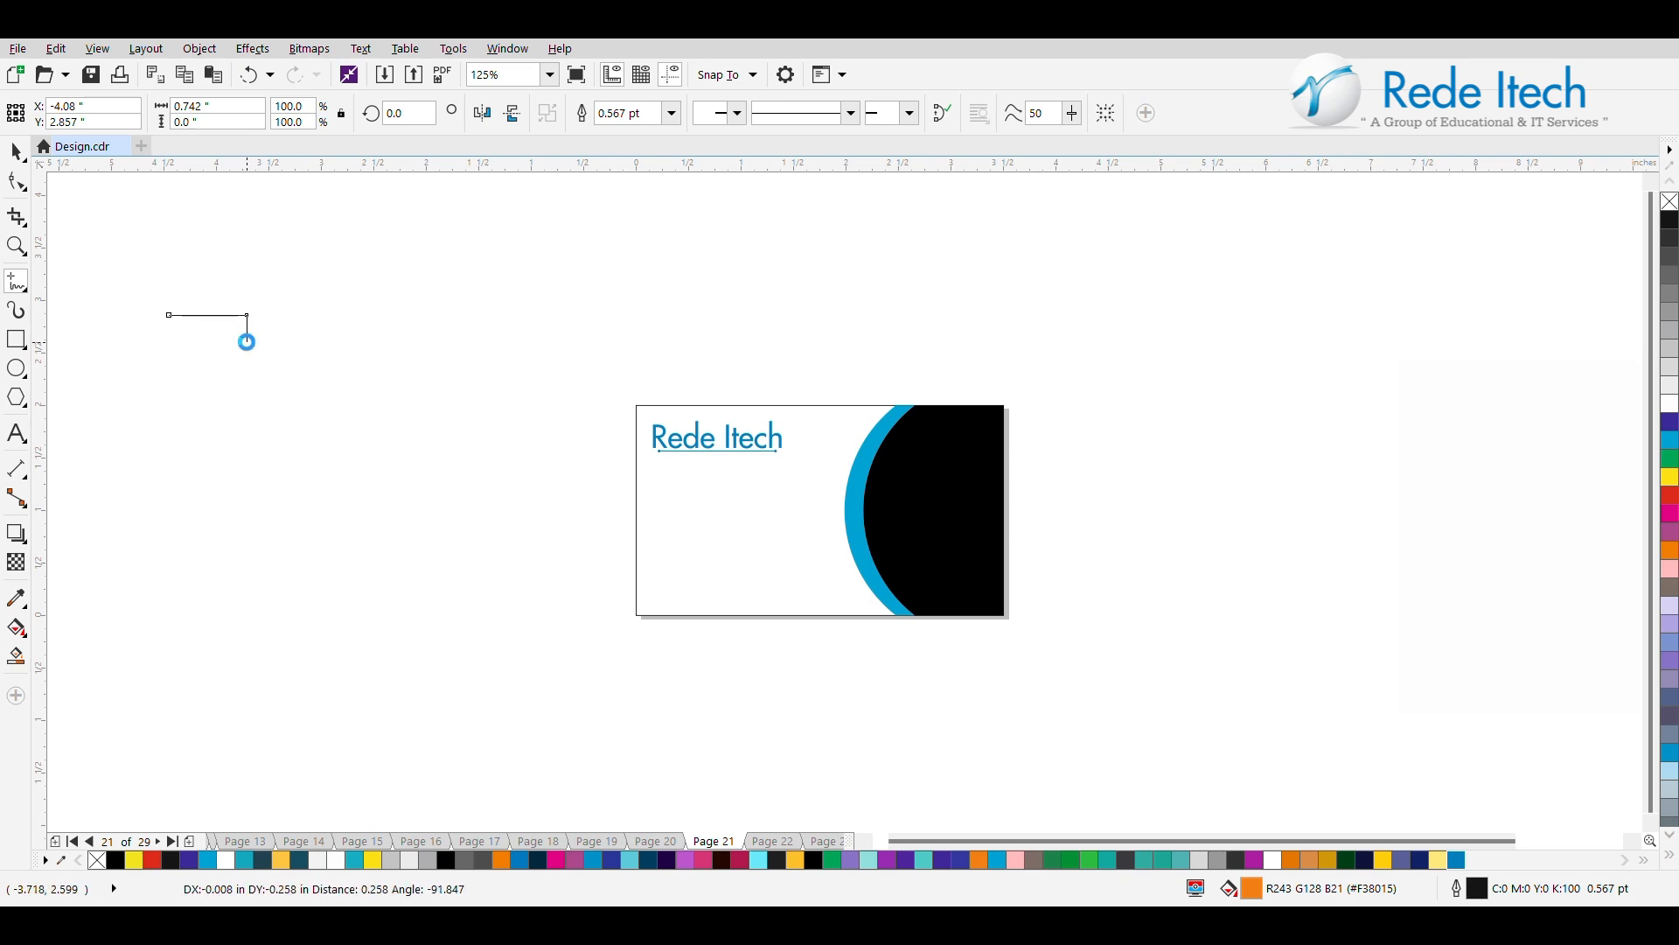
Move the L-shaped line down to about Y 2.14 in and rotate it by about 57.5°.
click(16, 151)
drag(208, 327, 229, 474)
click(233, 390)
drag(233, 390, 274, 435)
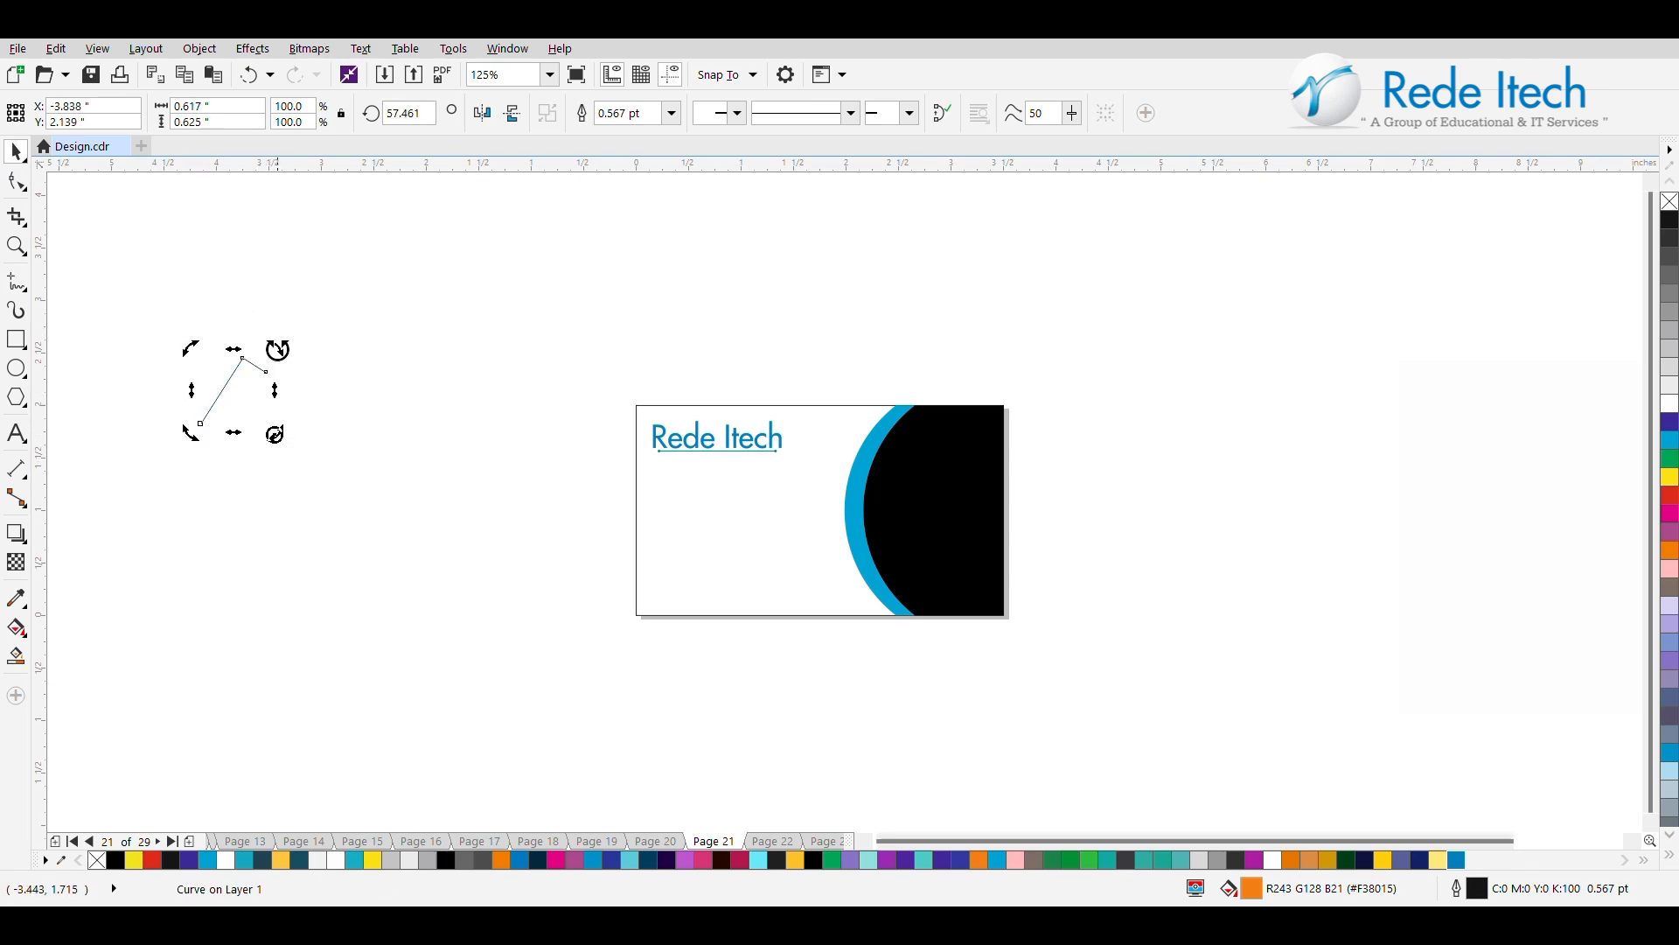
click(231, 367)
click(242, 365)
click(222, 385)
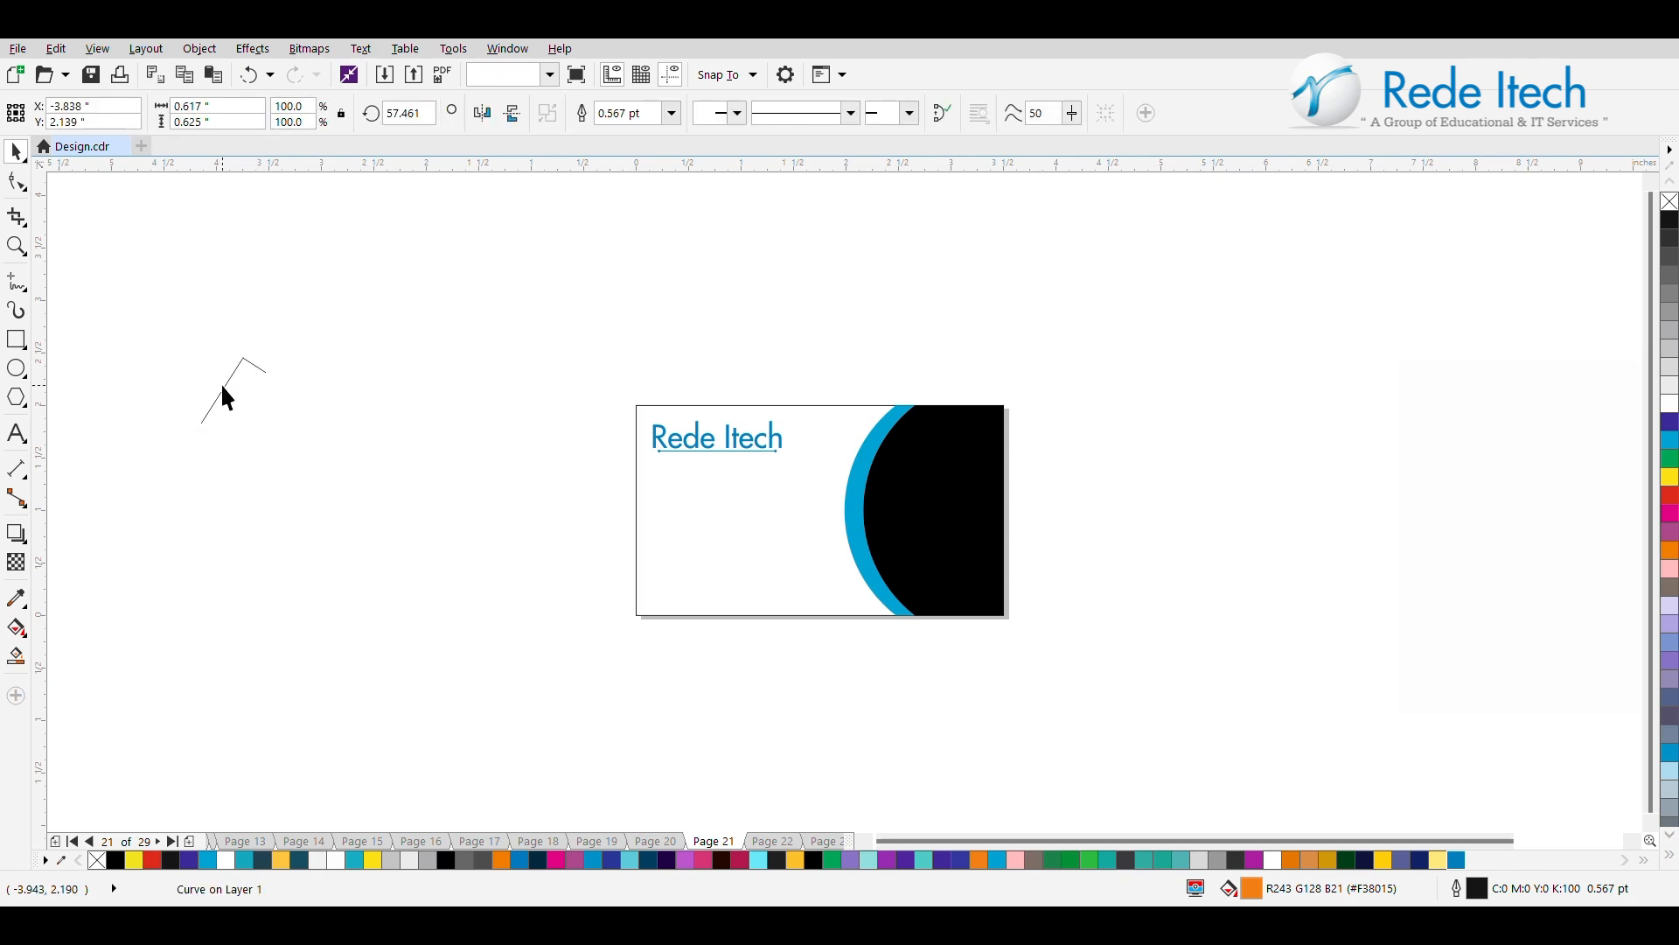
Set the L-shaped line's outline width to 2.0 pt and switch the line to its rotation handles.
double_click(222, 383)
key(space)
click(233, 394)
click(233, 393)
click(671, 112)
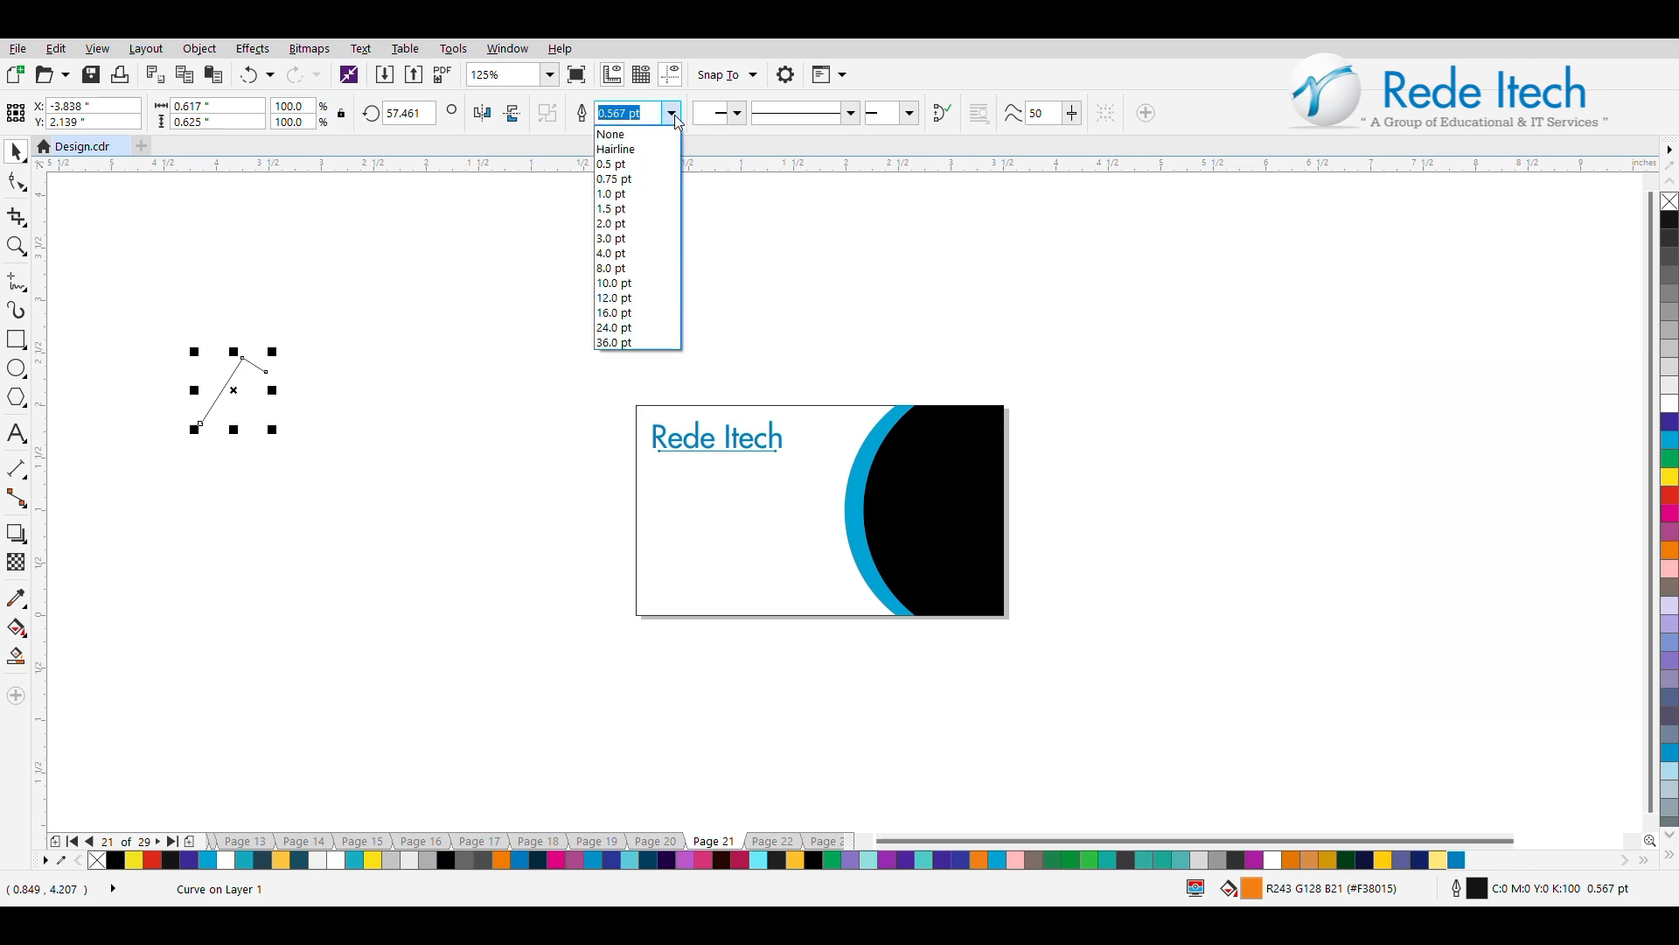
click(624, 229)
click(243, 378)
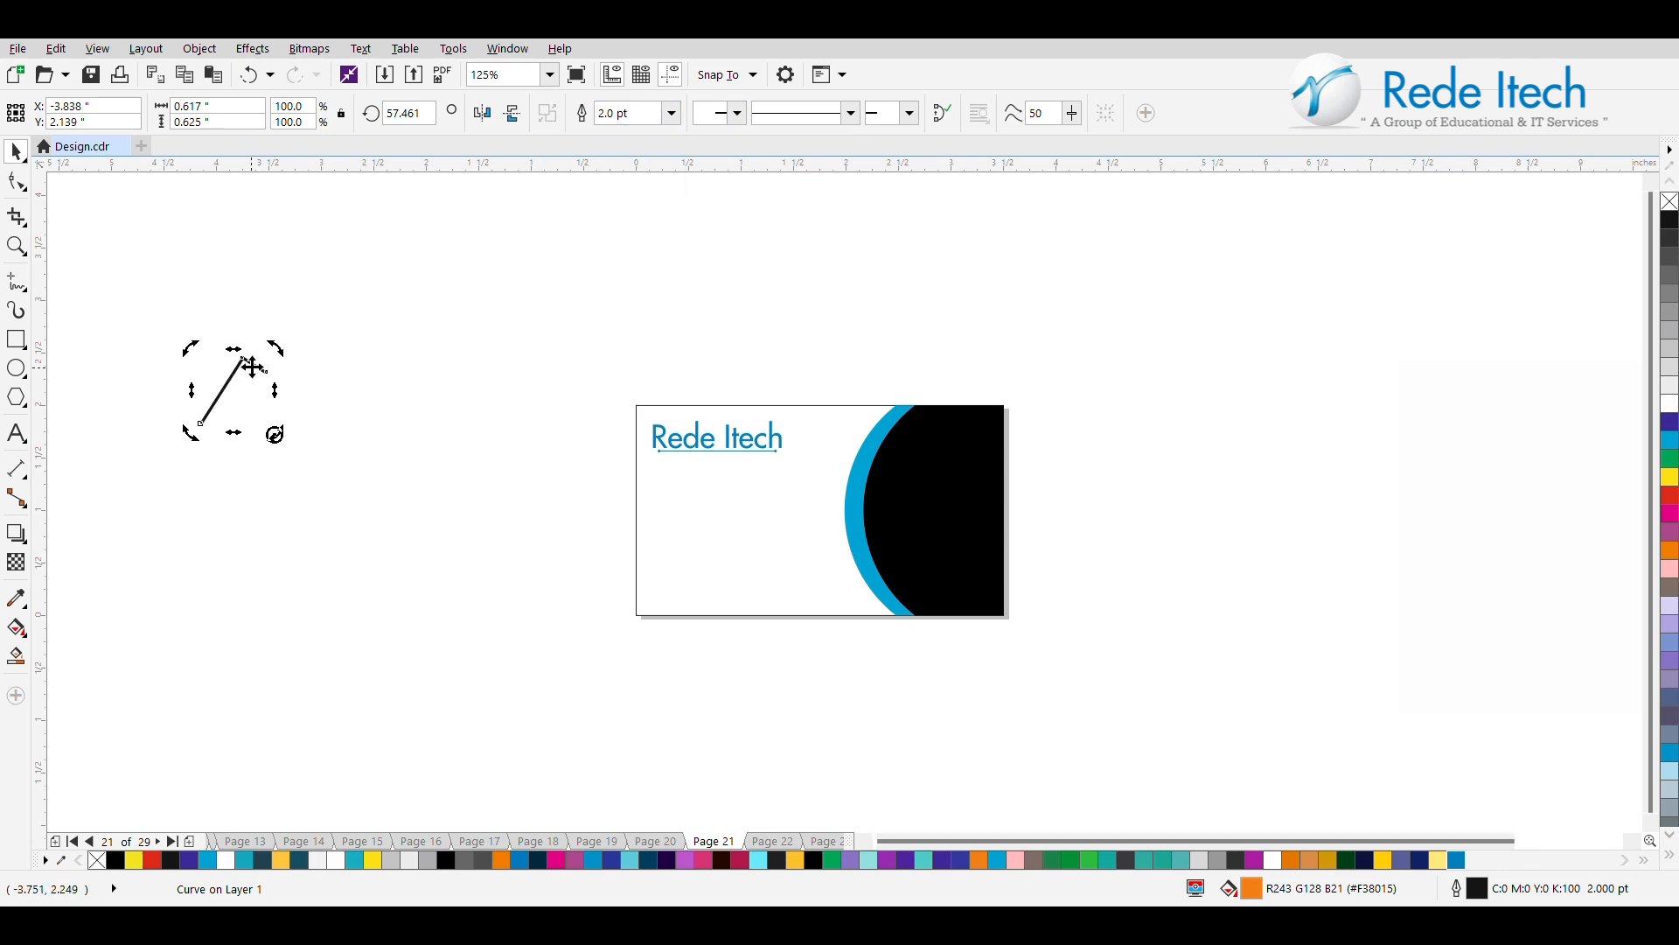
drag(270, 350, 339, 420)
key(ctrl+z)
drag(274, 349, 316, 484)
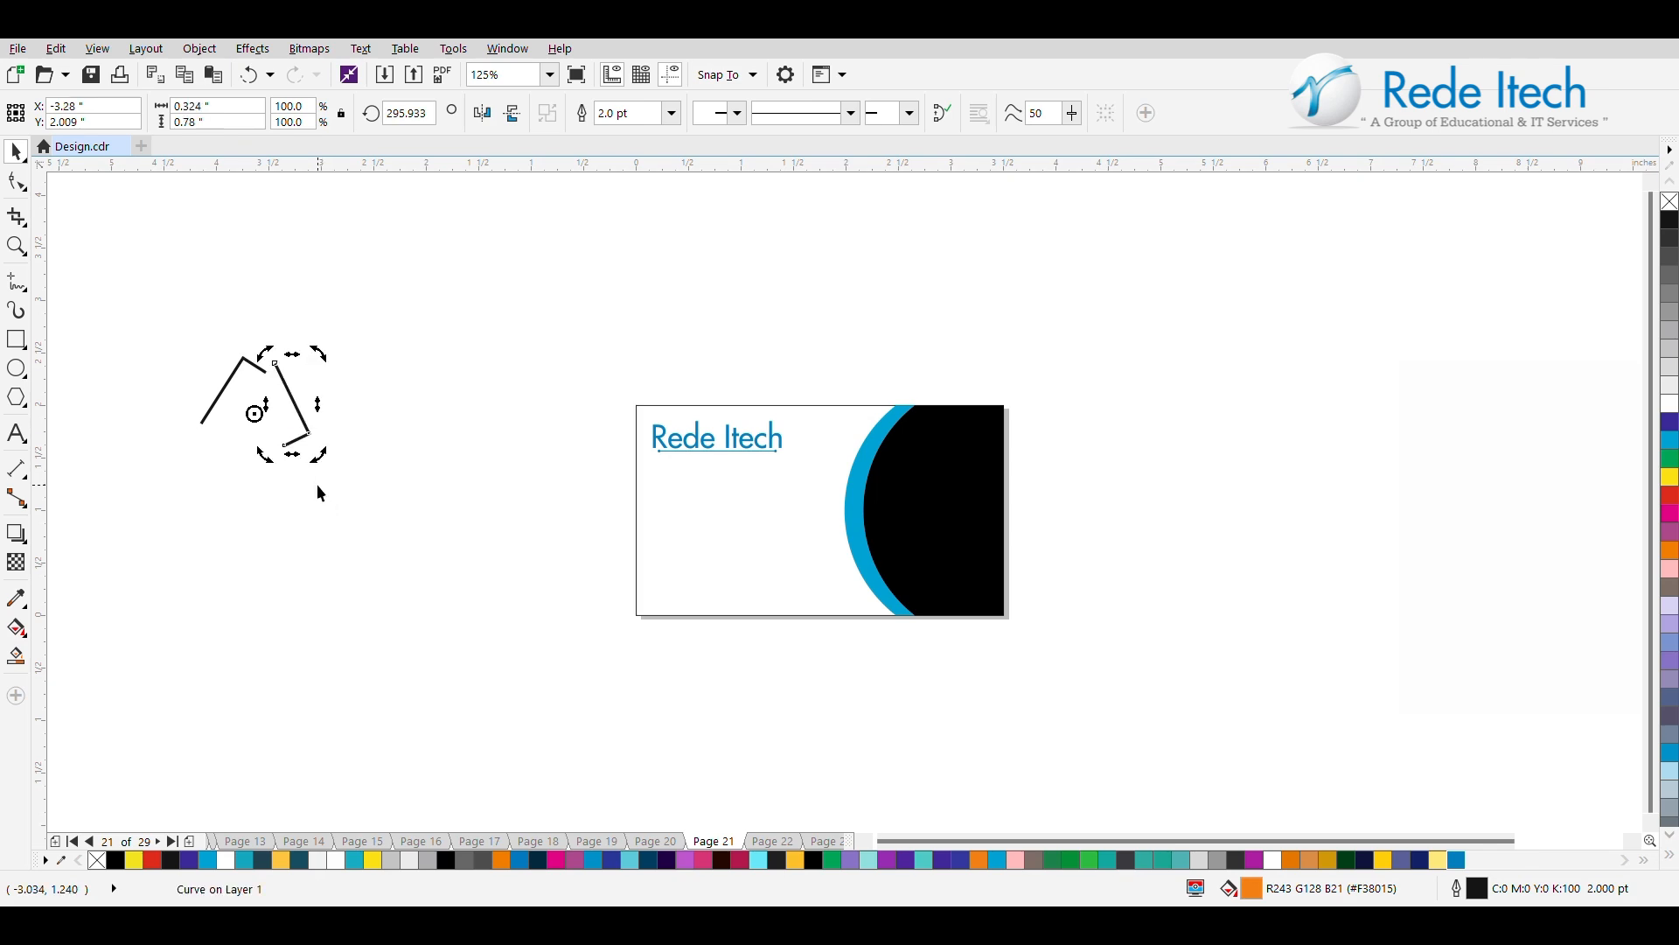
key(ctrl+z)
drag(275, 349, 326, 413)
key(ctrl+z)
Rotate a copy of the L-shaped line about its offset centre to about 311.7° and repeat the copy into an eight-piece ring.
drag(276, 349, 312, 447)
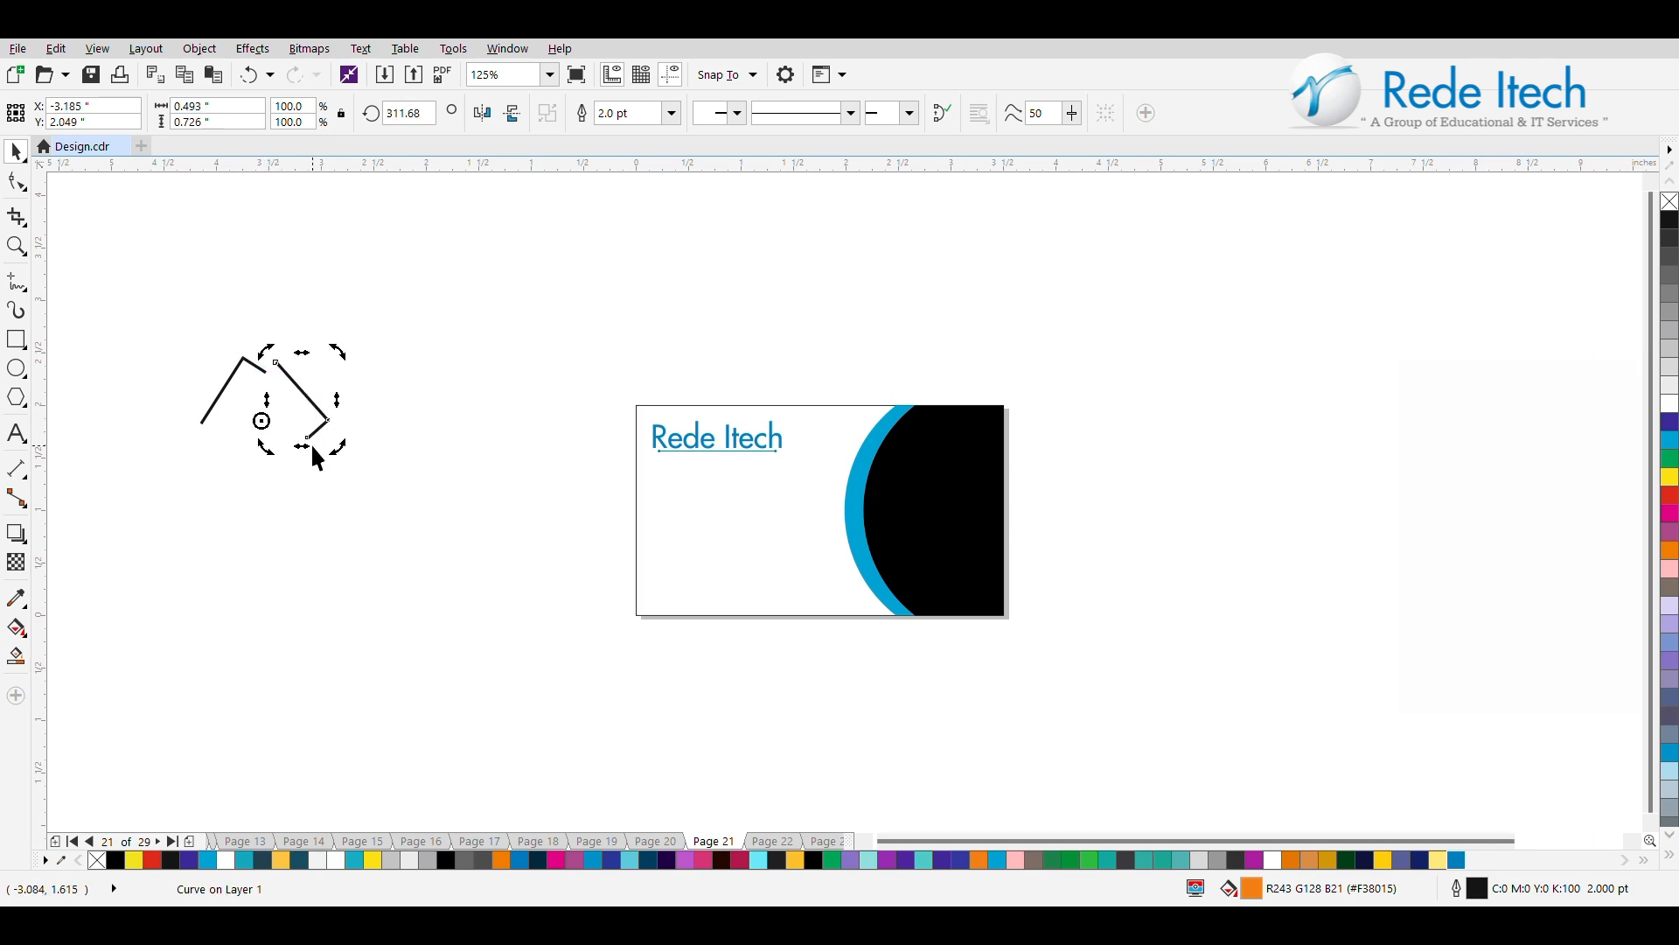
key(ctrl+r)
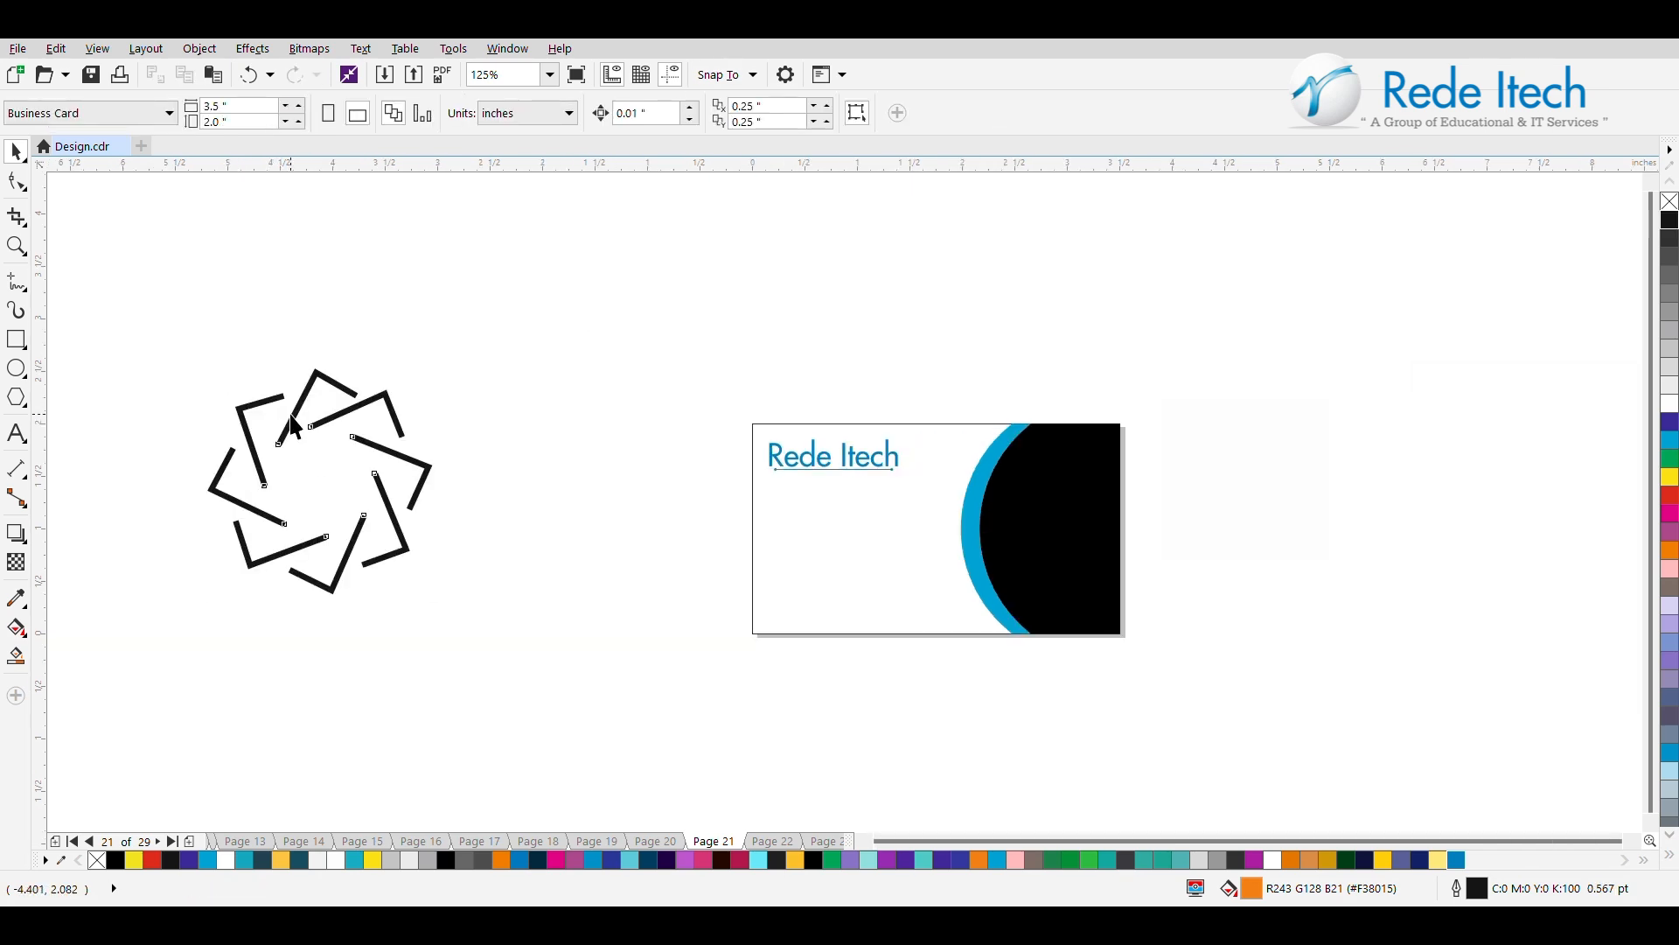
click(292, 415)
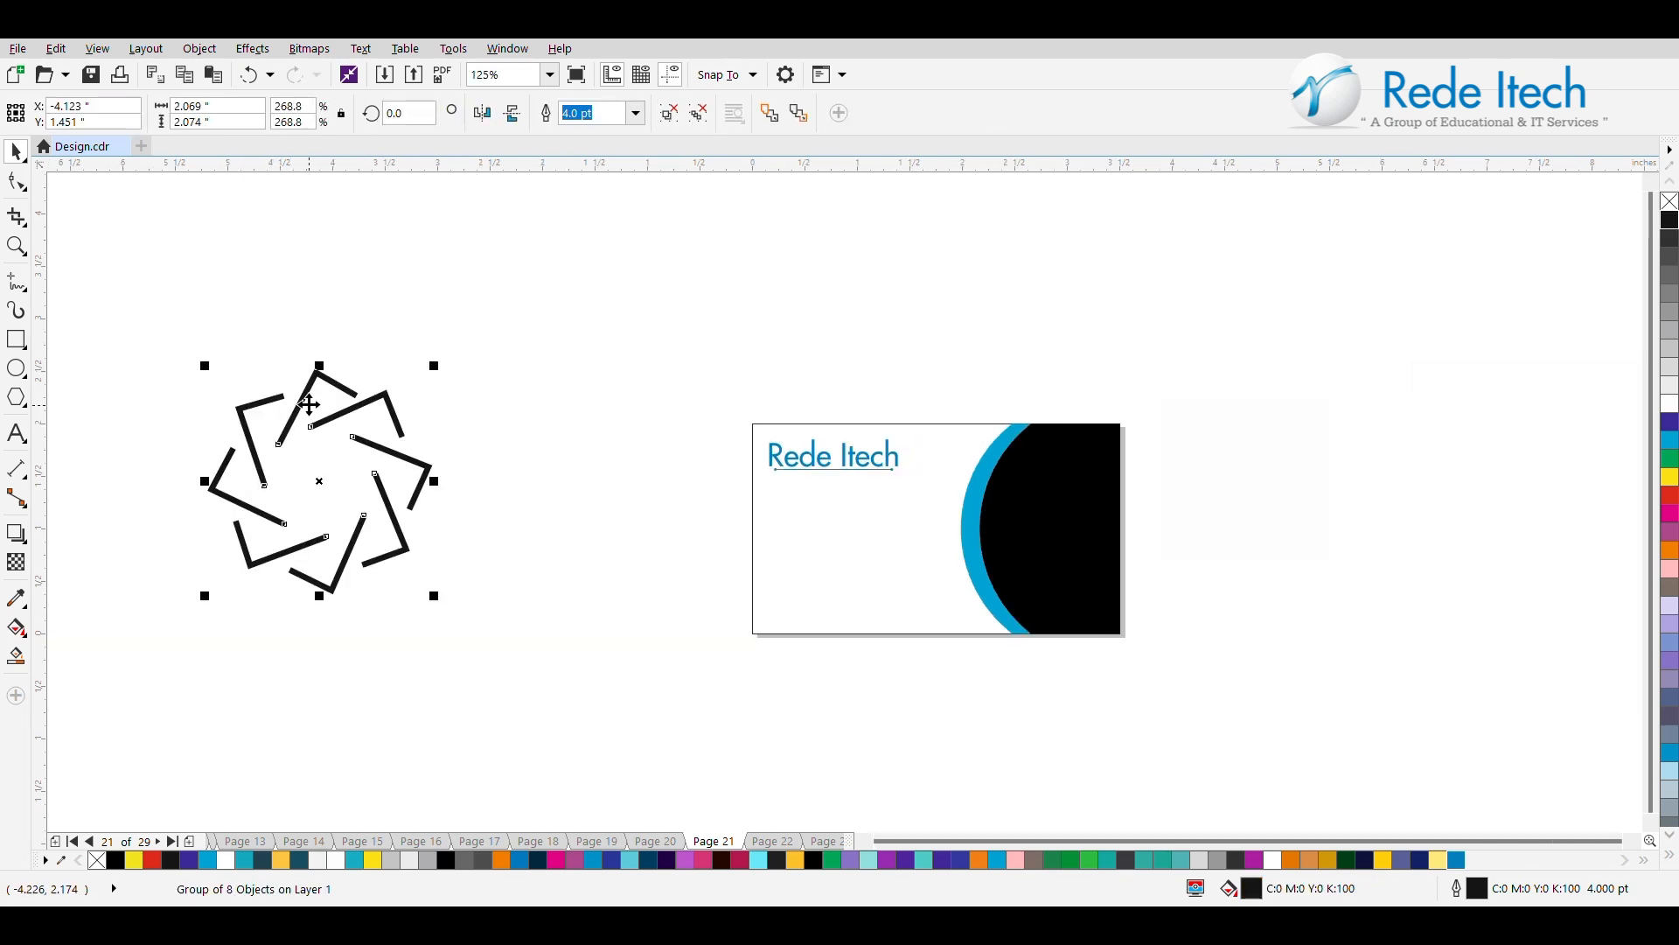
Group the eight lines and give them a 4.0 pt cyan outline (C100 M0 Y0 K0).
click(676, 108)
click(462, 357)
click(387, 395)
drag(530, 268, 186, 758)
click(911, 115)
right_click(1456, 860)
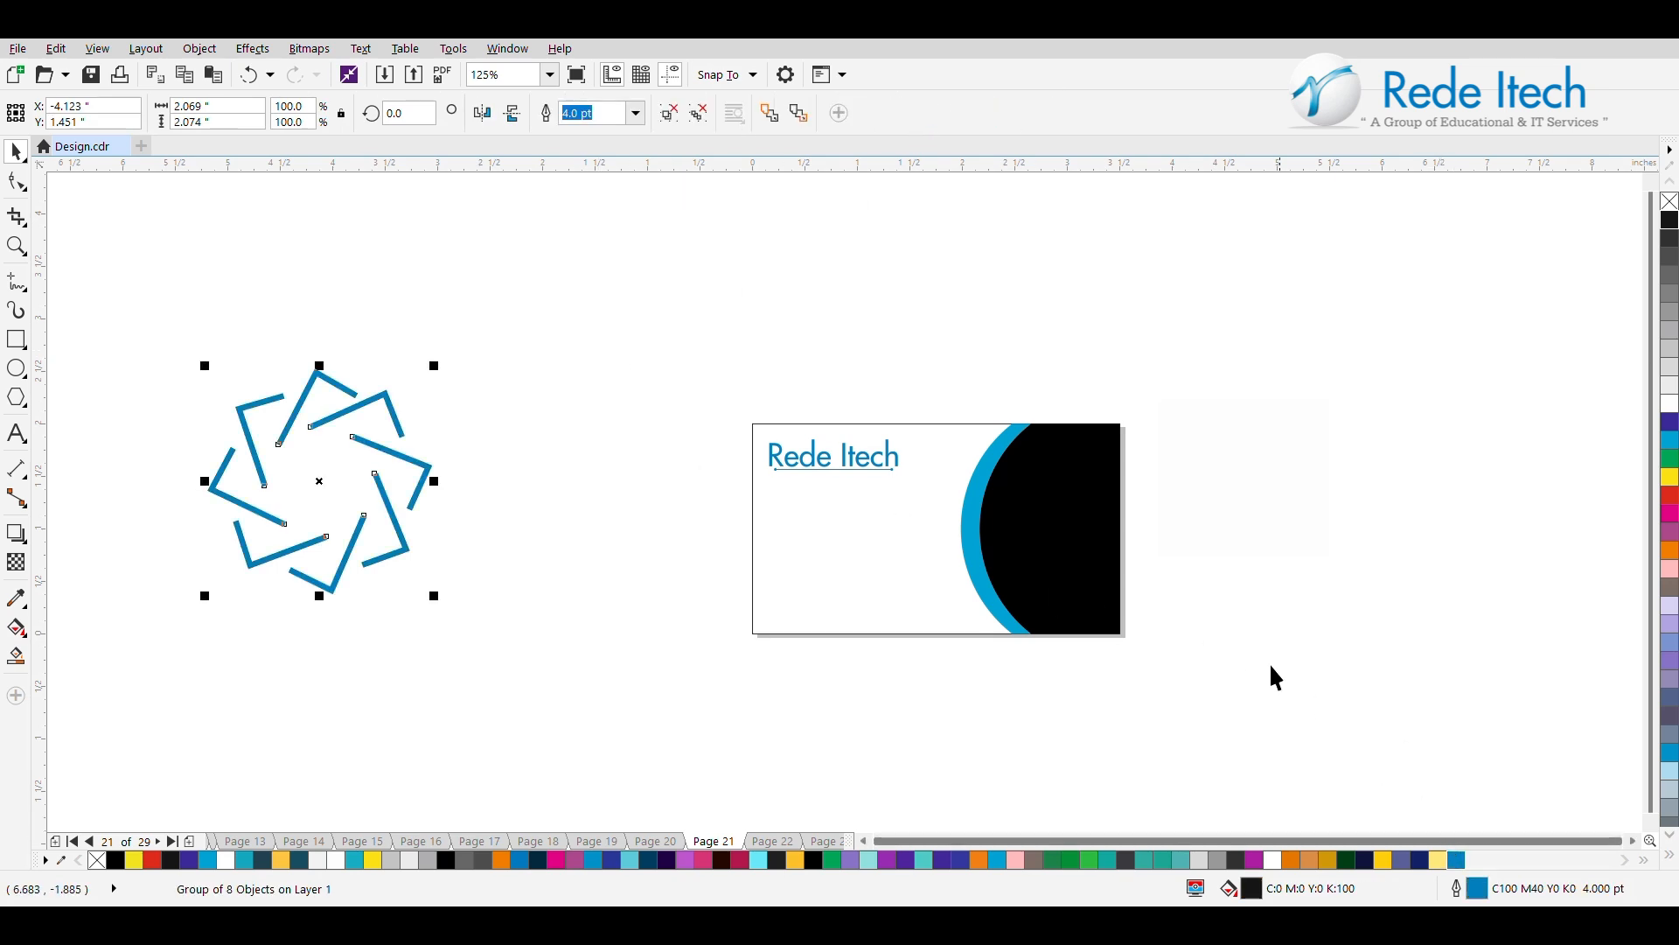
right_click(1670, 439)
Move the cyan ring onto the card's black area and scale it down to 40%, about 0.83 in wide.
drag(315, 484, 1068, 533)
drag(1186, 416, 1124, 452)
click(1080, 536)
key(ctrl+z)
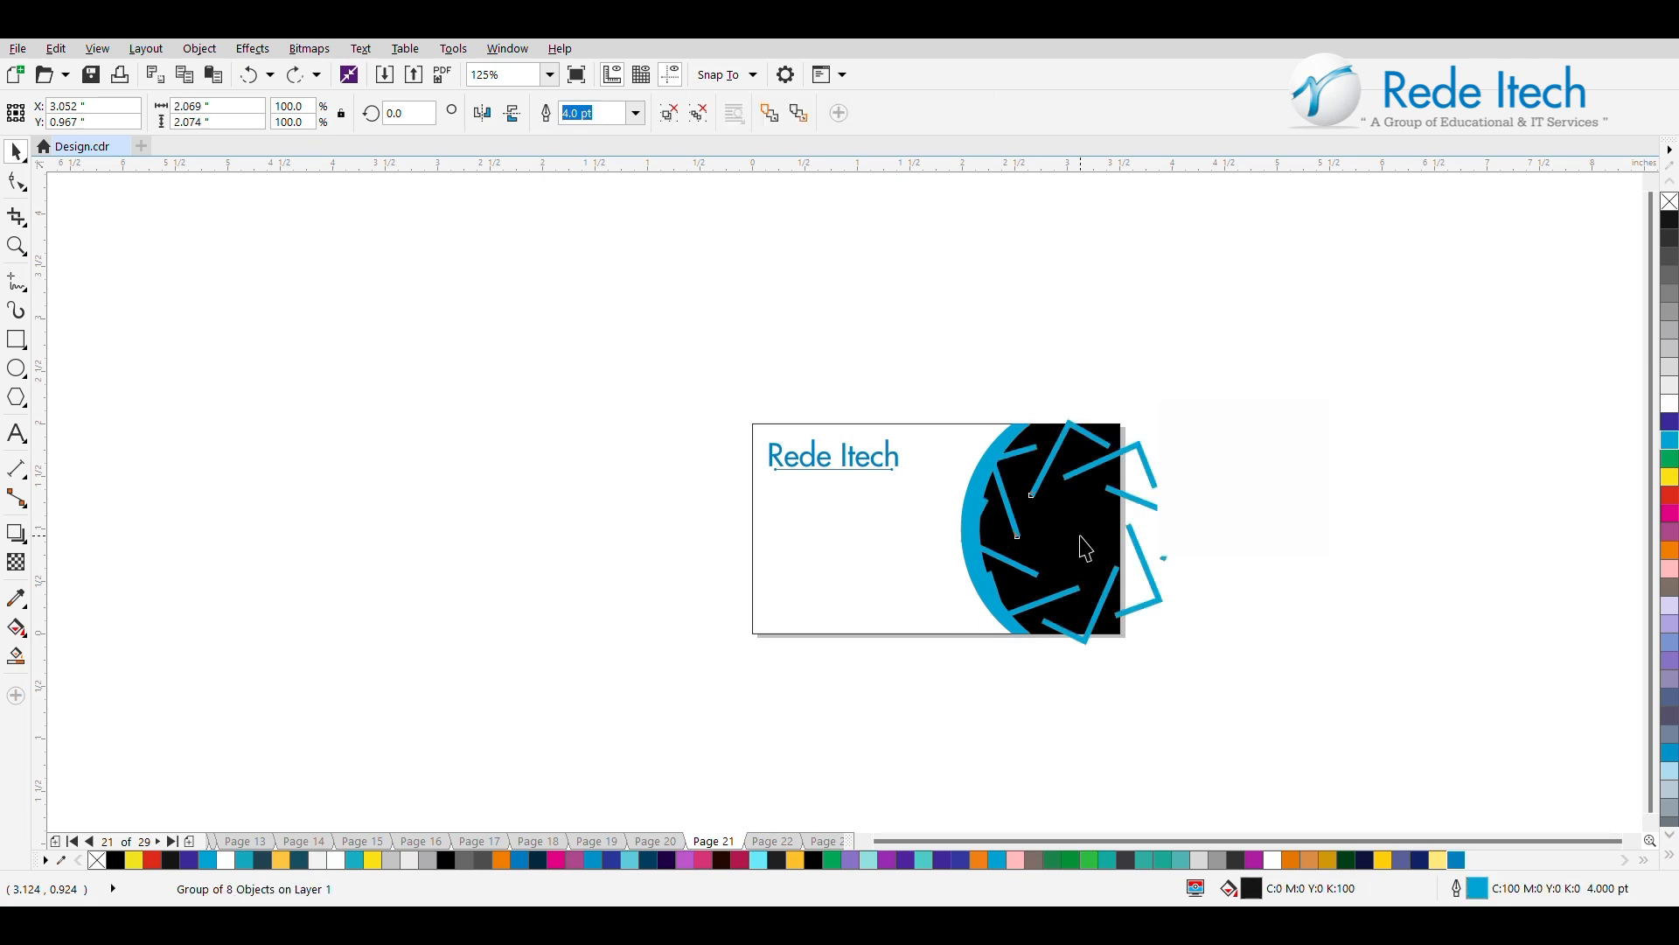
key(ctrl+shift+z)
drag(1064, 535, 1063, 535)
Align the ring horizontally and vertically to the centre of the black curved shape.
shift+click(1095, 458)
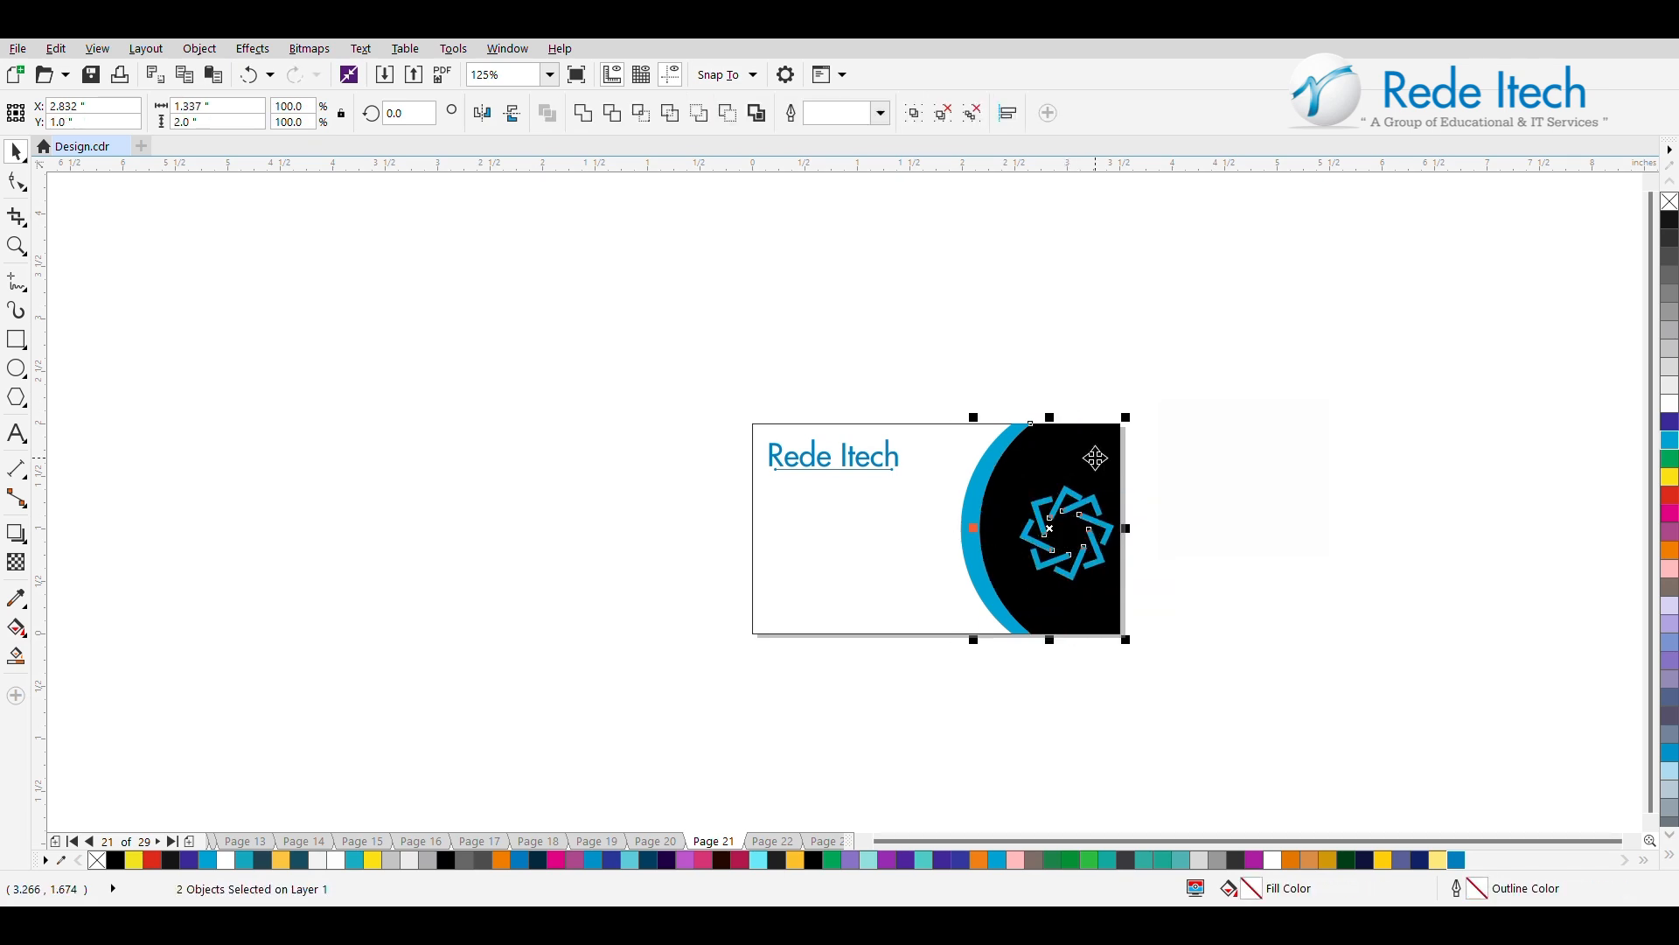
key(c)
key(e)
click(1203, 470)
click(1023, 534)
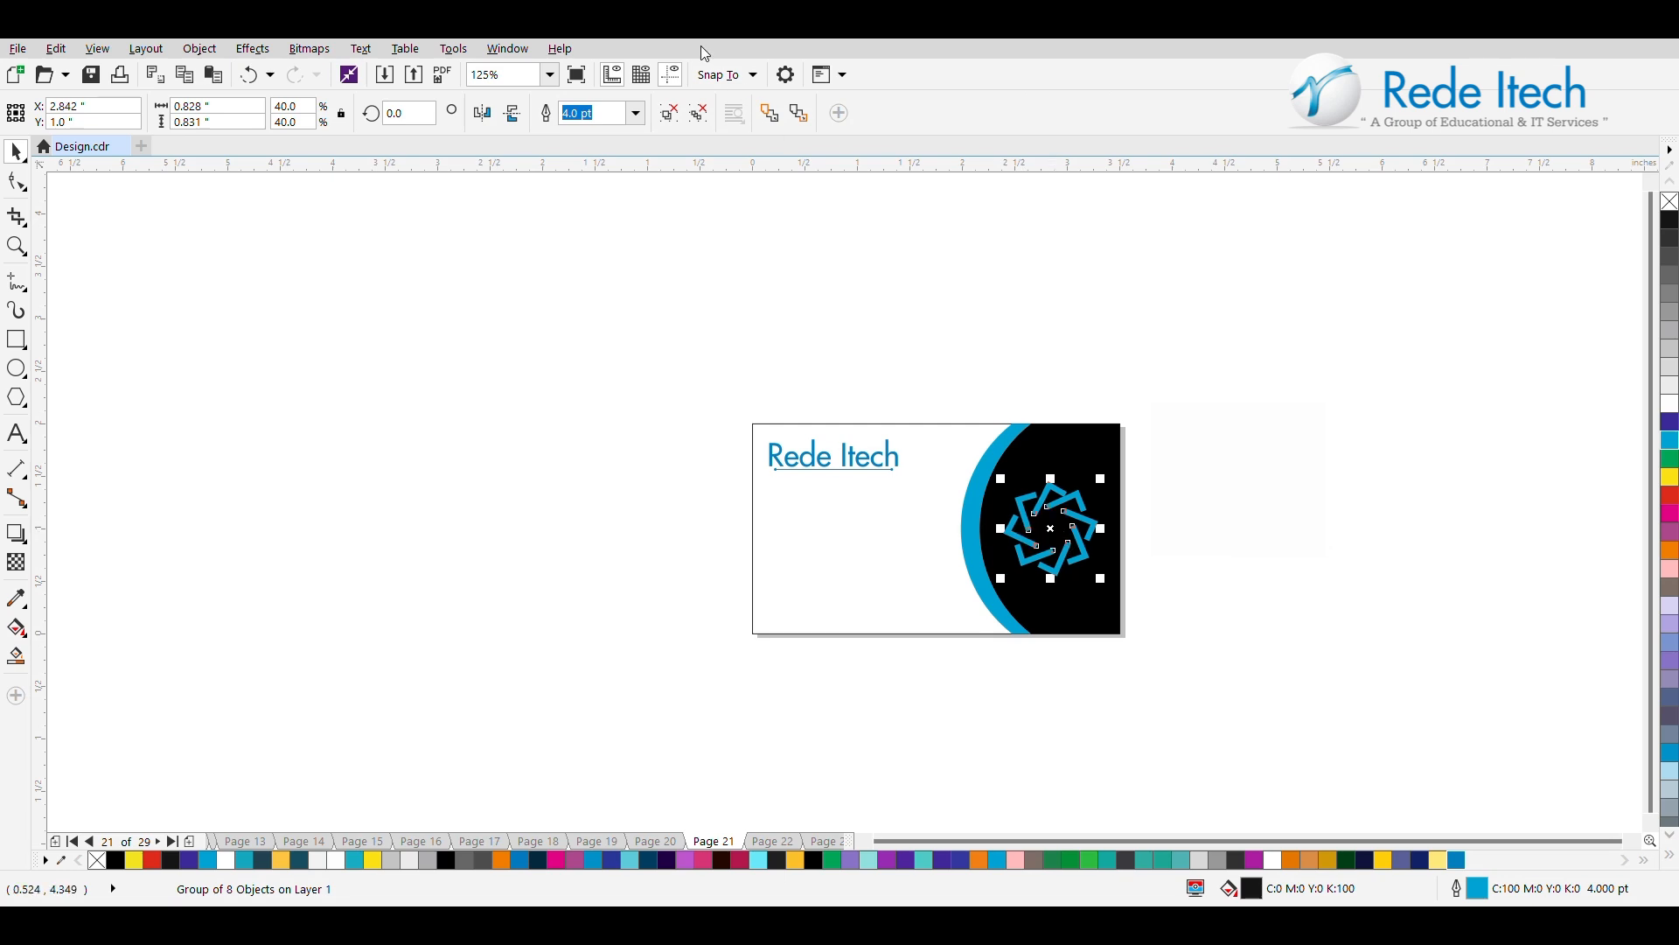
Move the white logo circle into the middle of the ring and shrink it to fit inside the ring's opening.
key(Escape)
drag(1258, 492, 1060, 537)
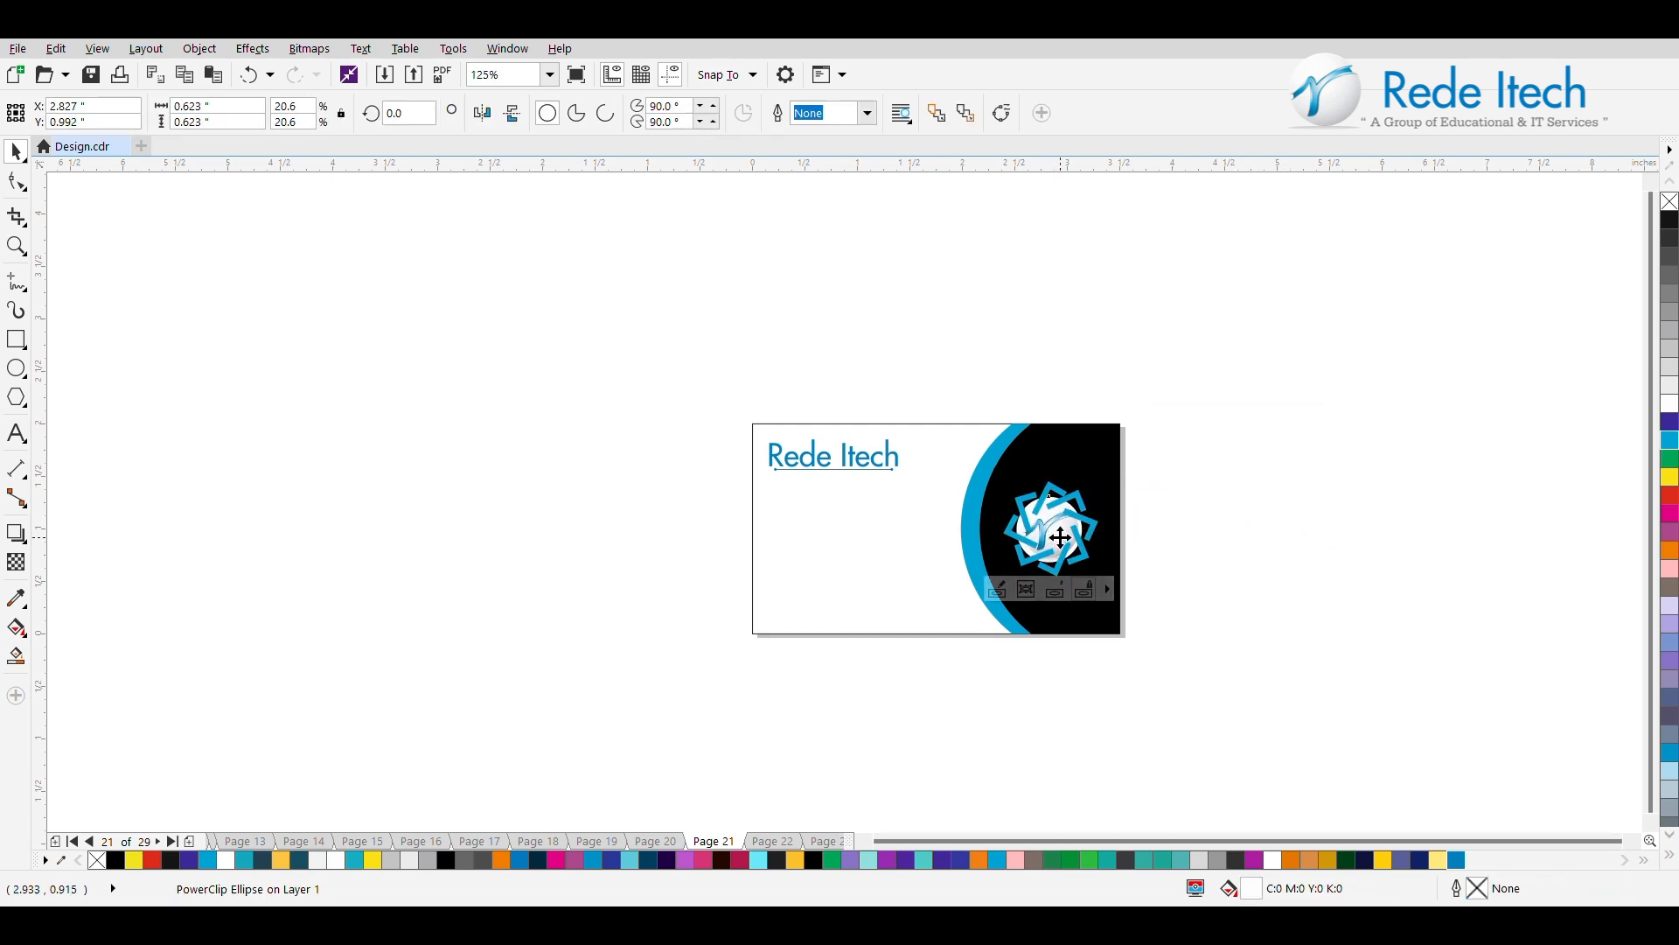
scroll(1060, 537, up, 1)
drag(1111, 451, 1079, 472)
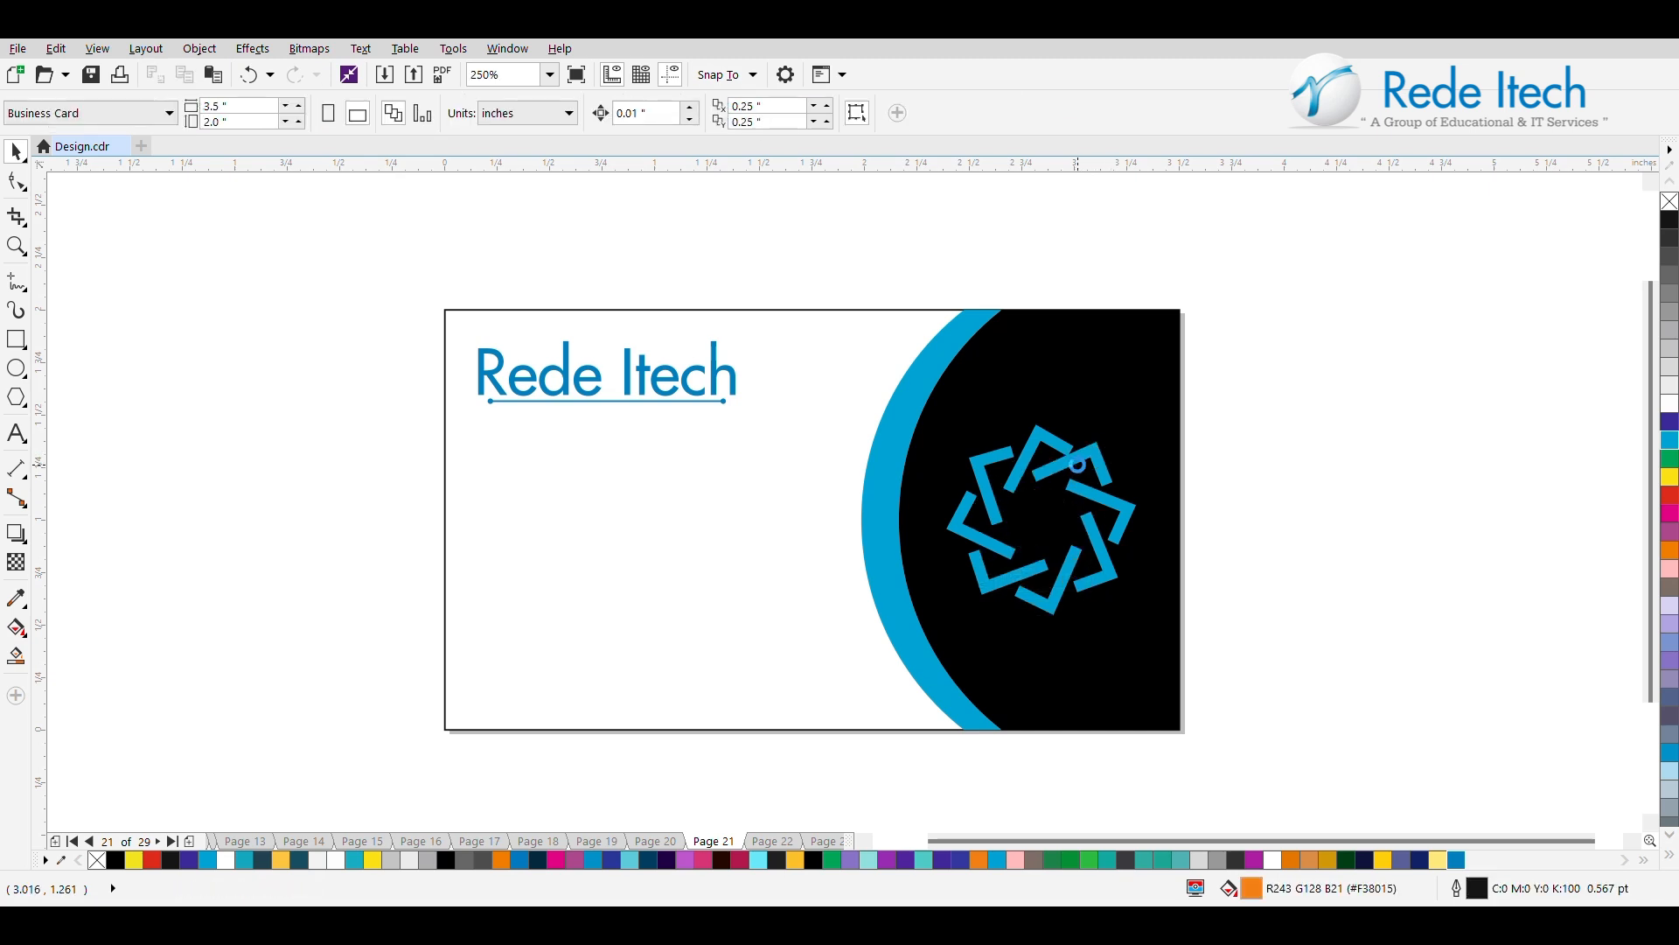
Group the ring with the logo circle and move the group slightly right, to about X 2.91 in.
shift+click(1094, 495)
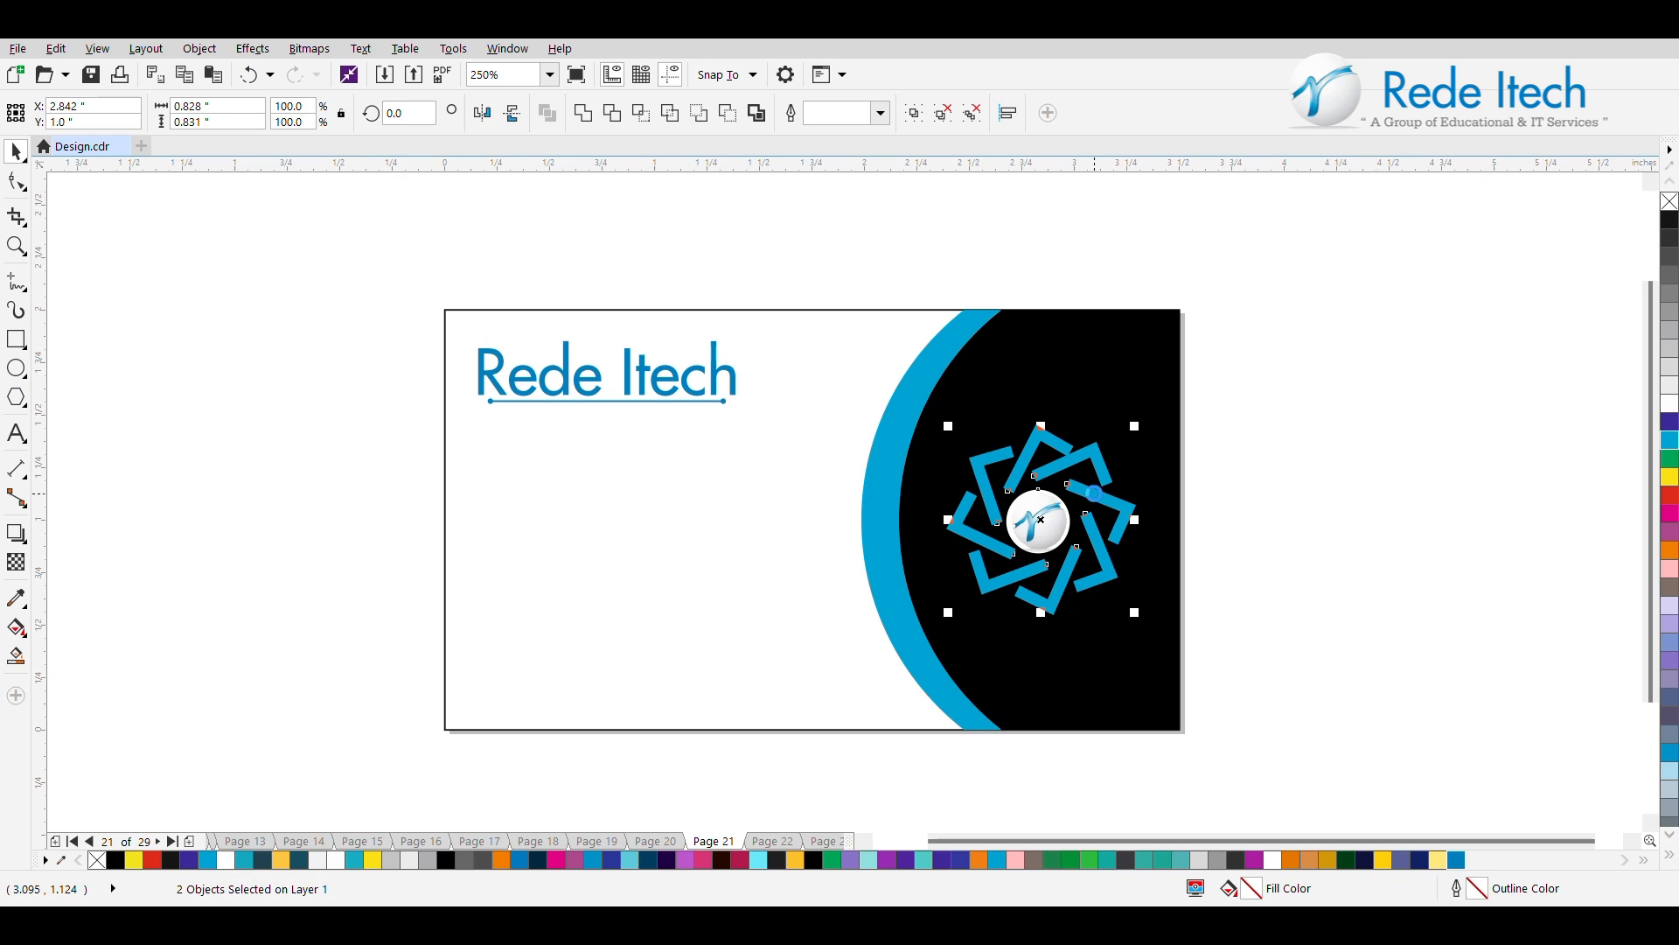
scroll(1095, 495, down, 1)
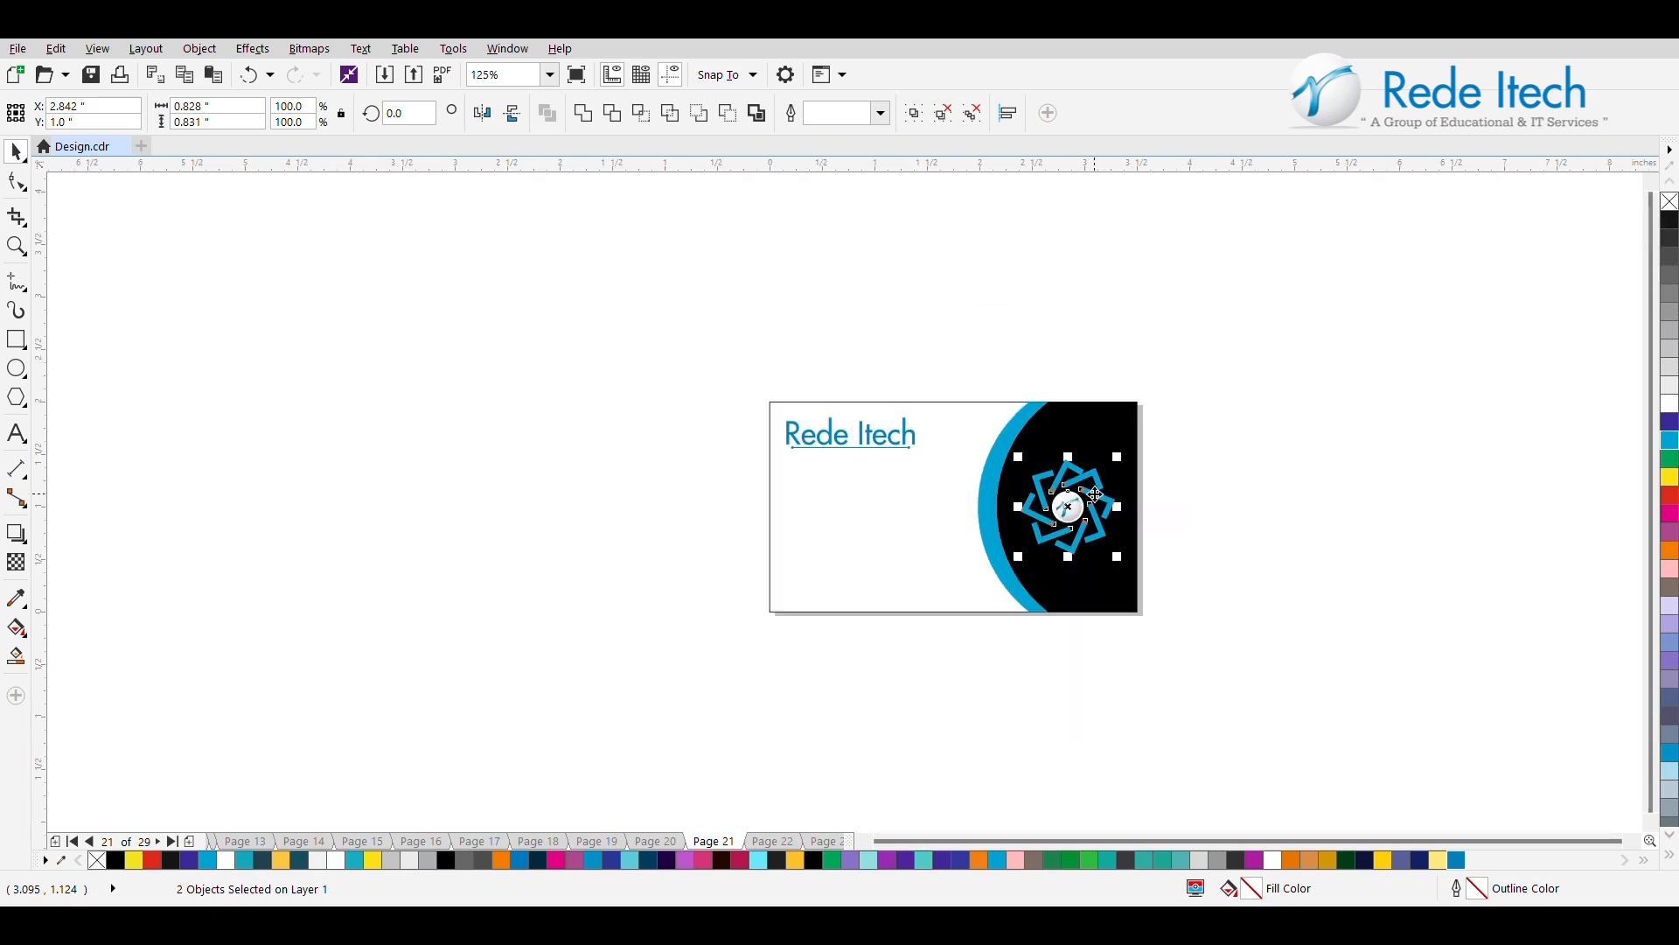
click(913, 113)
shift+click(1085, 426)
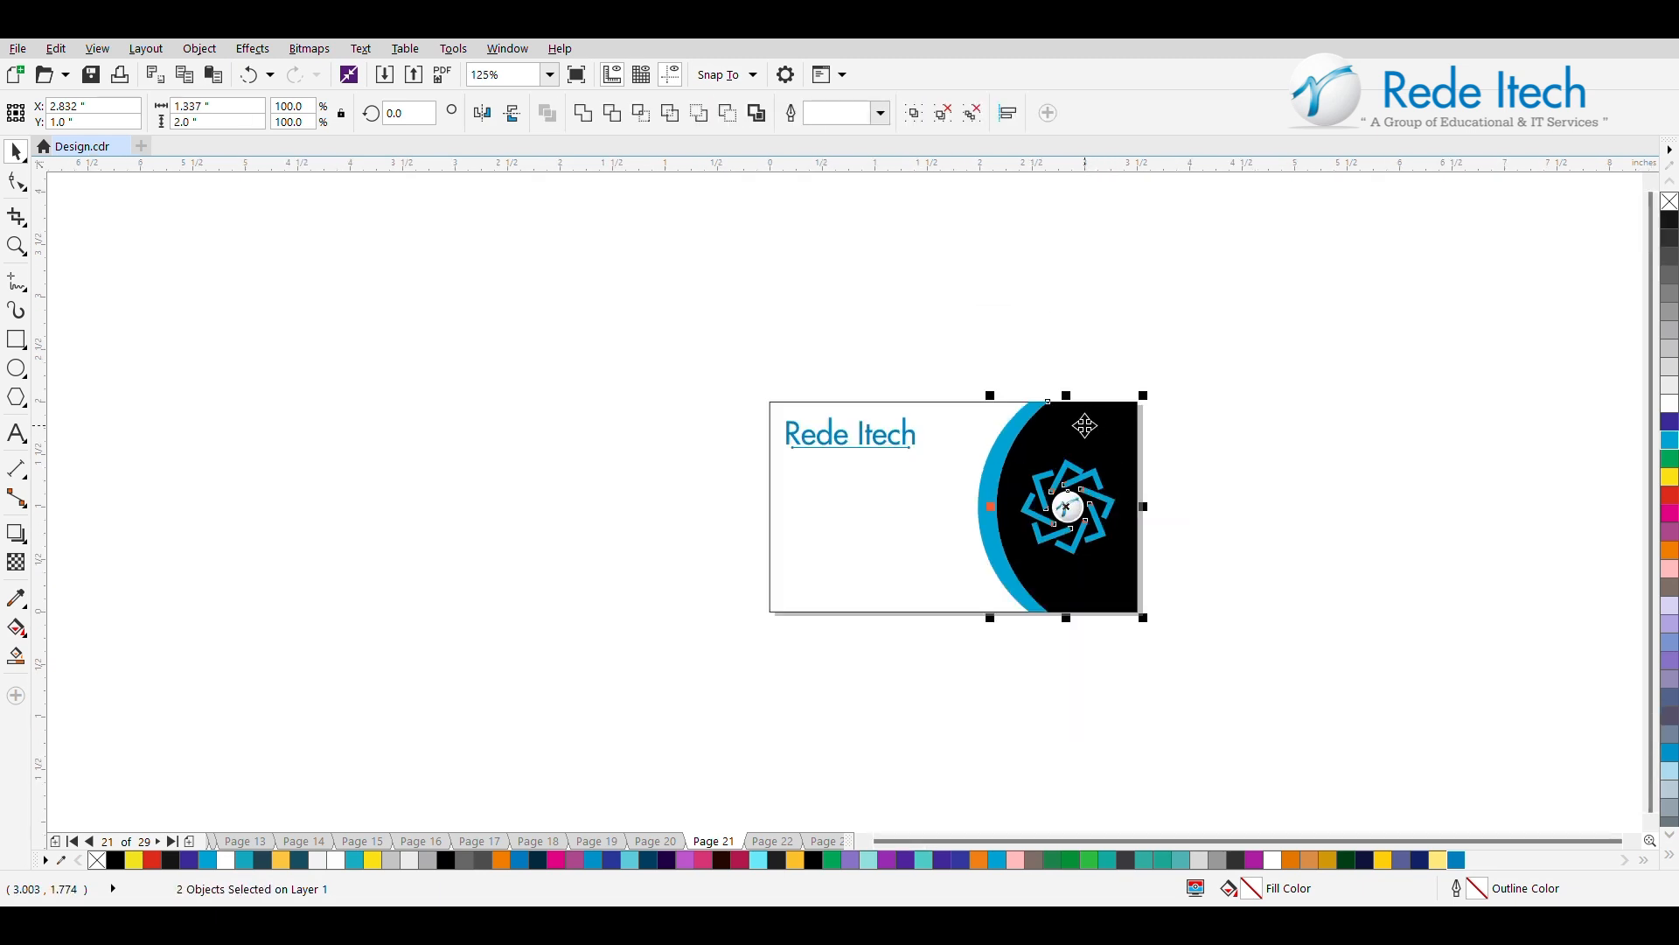
shift+click(1085, 426)
drag(1073, 506, 1074, 507)
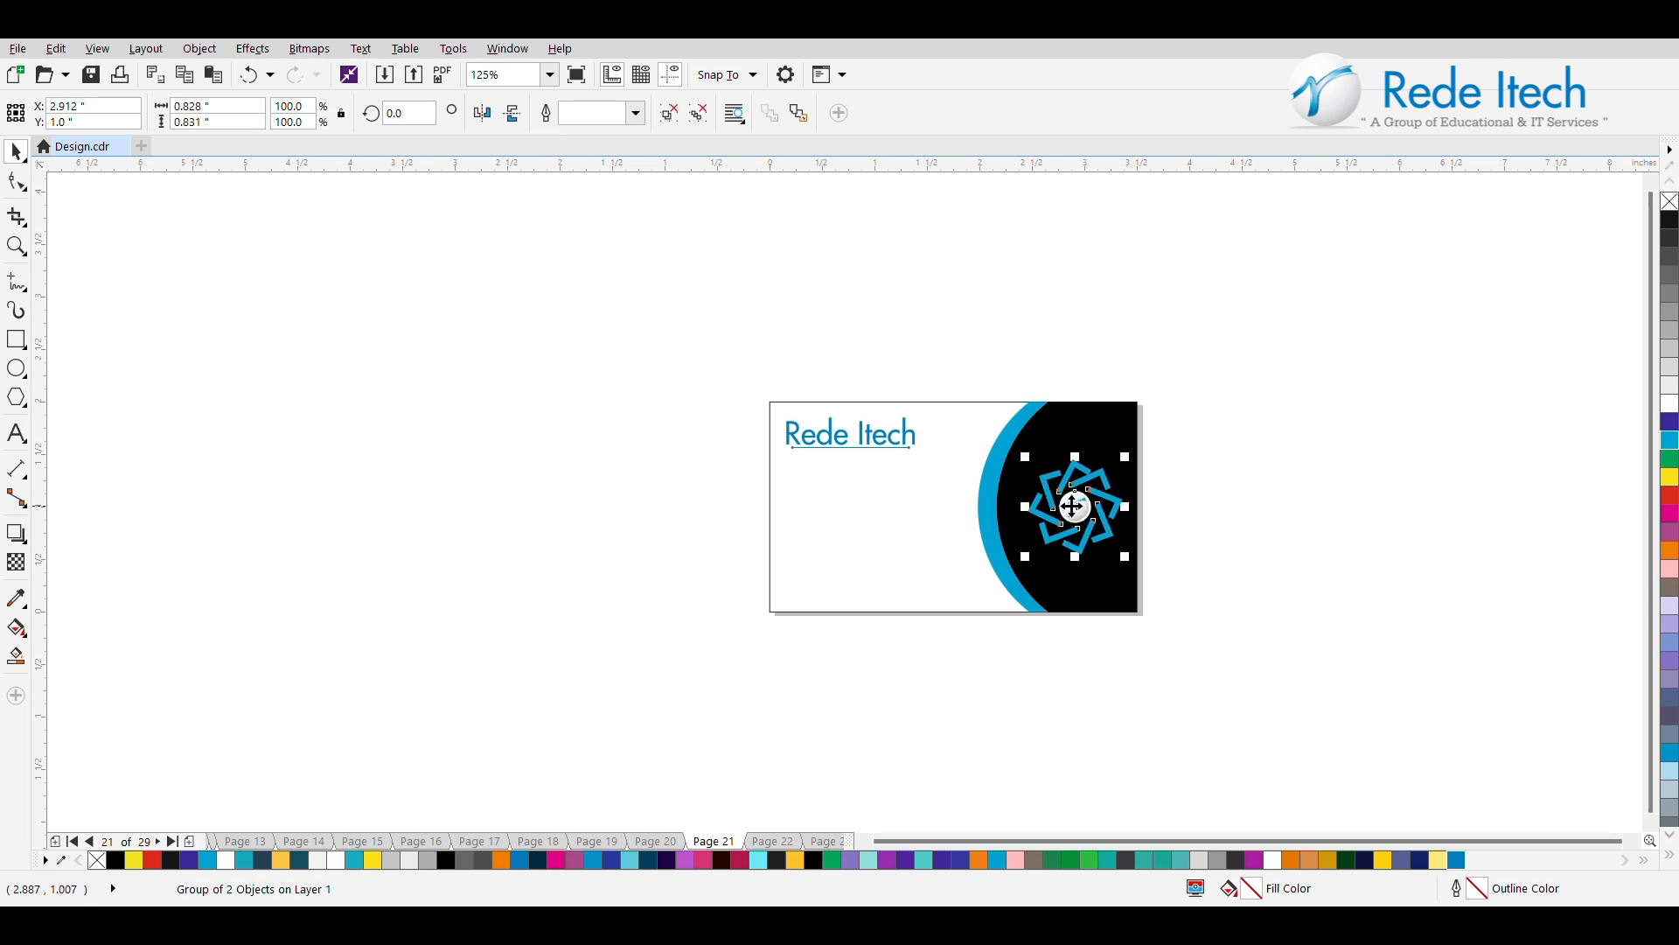
key(Escape)
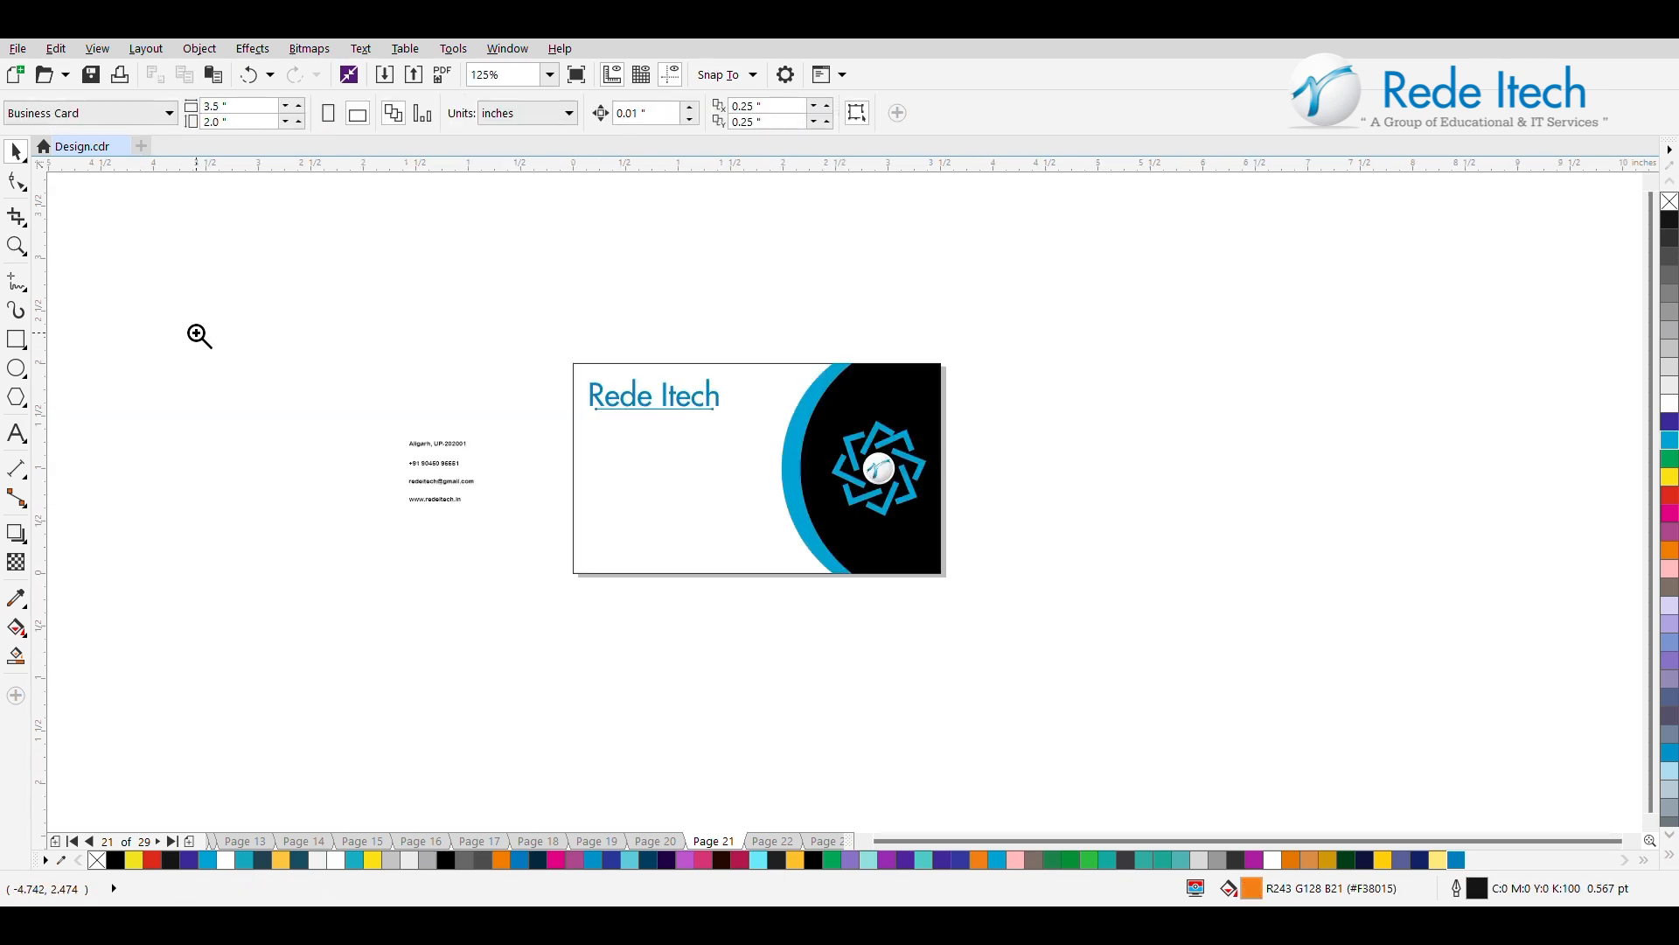
Move the four contact lines from outside the card to beneath the underlined "Rede Itech" title.
key(z)
drag(990, 344, 301, 632)
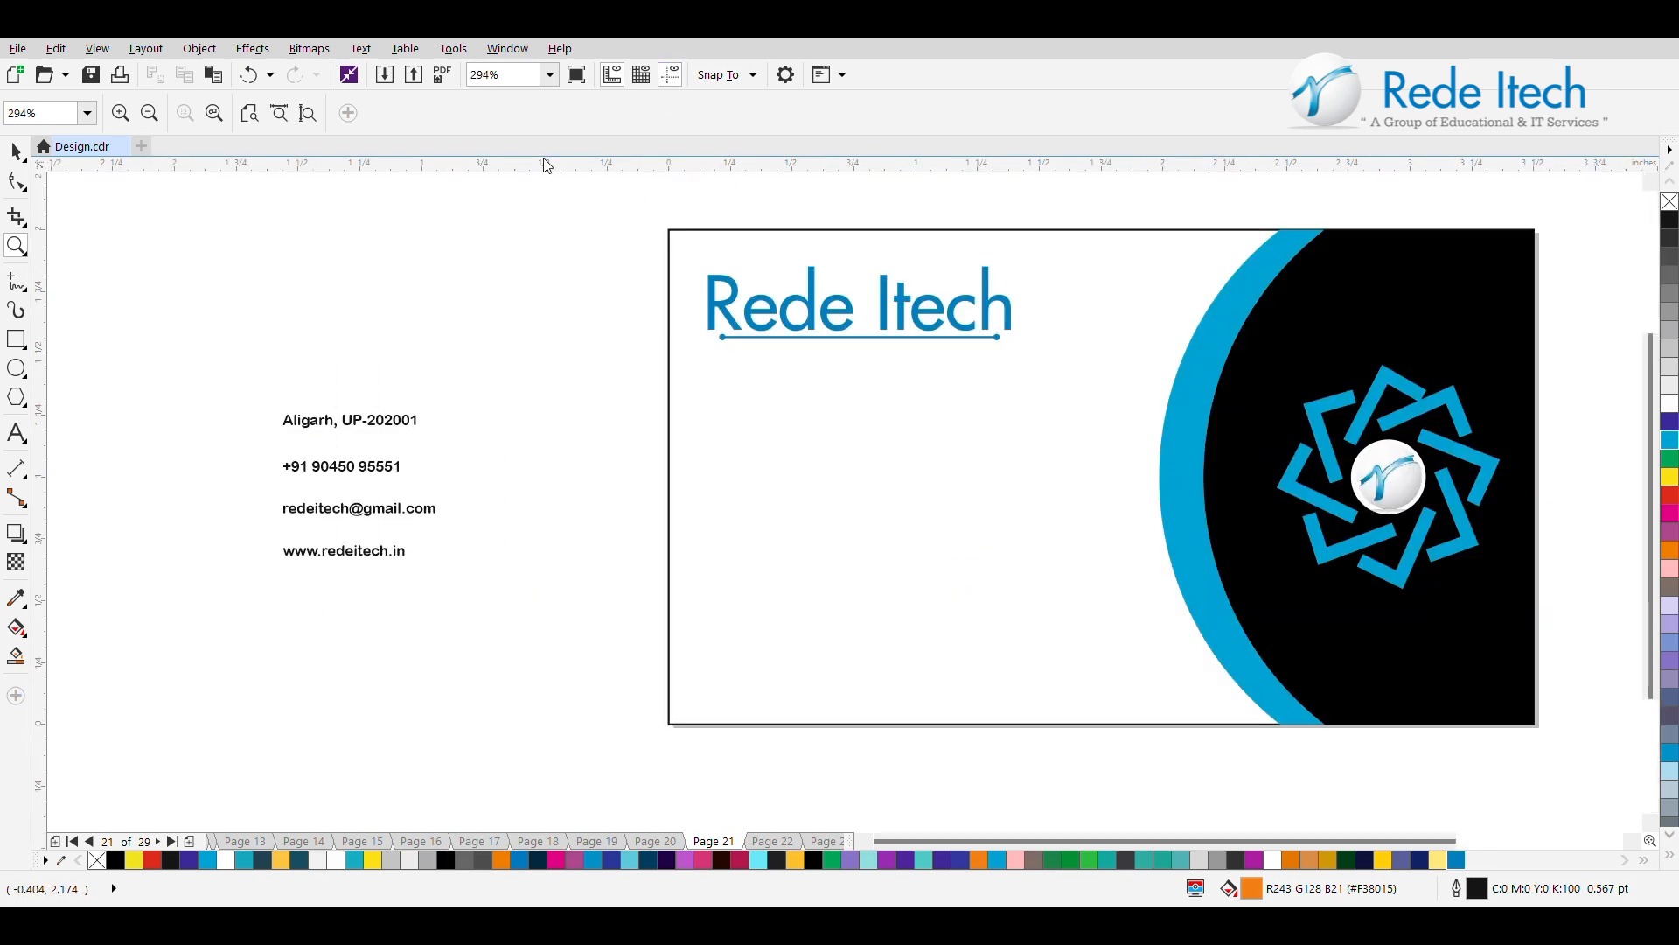
click(16, 151)
click(303, 427)
drag(465, 367, 201, 661)
drag(362, 487, 810, 440)
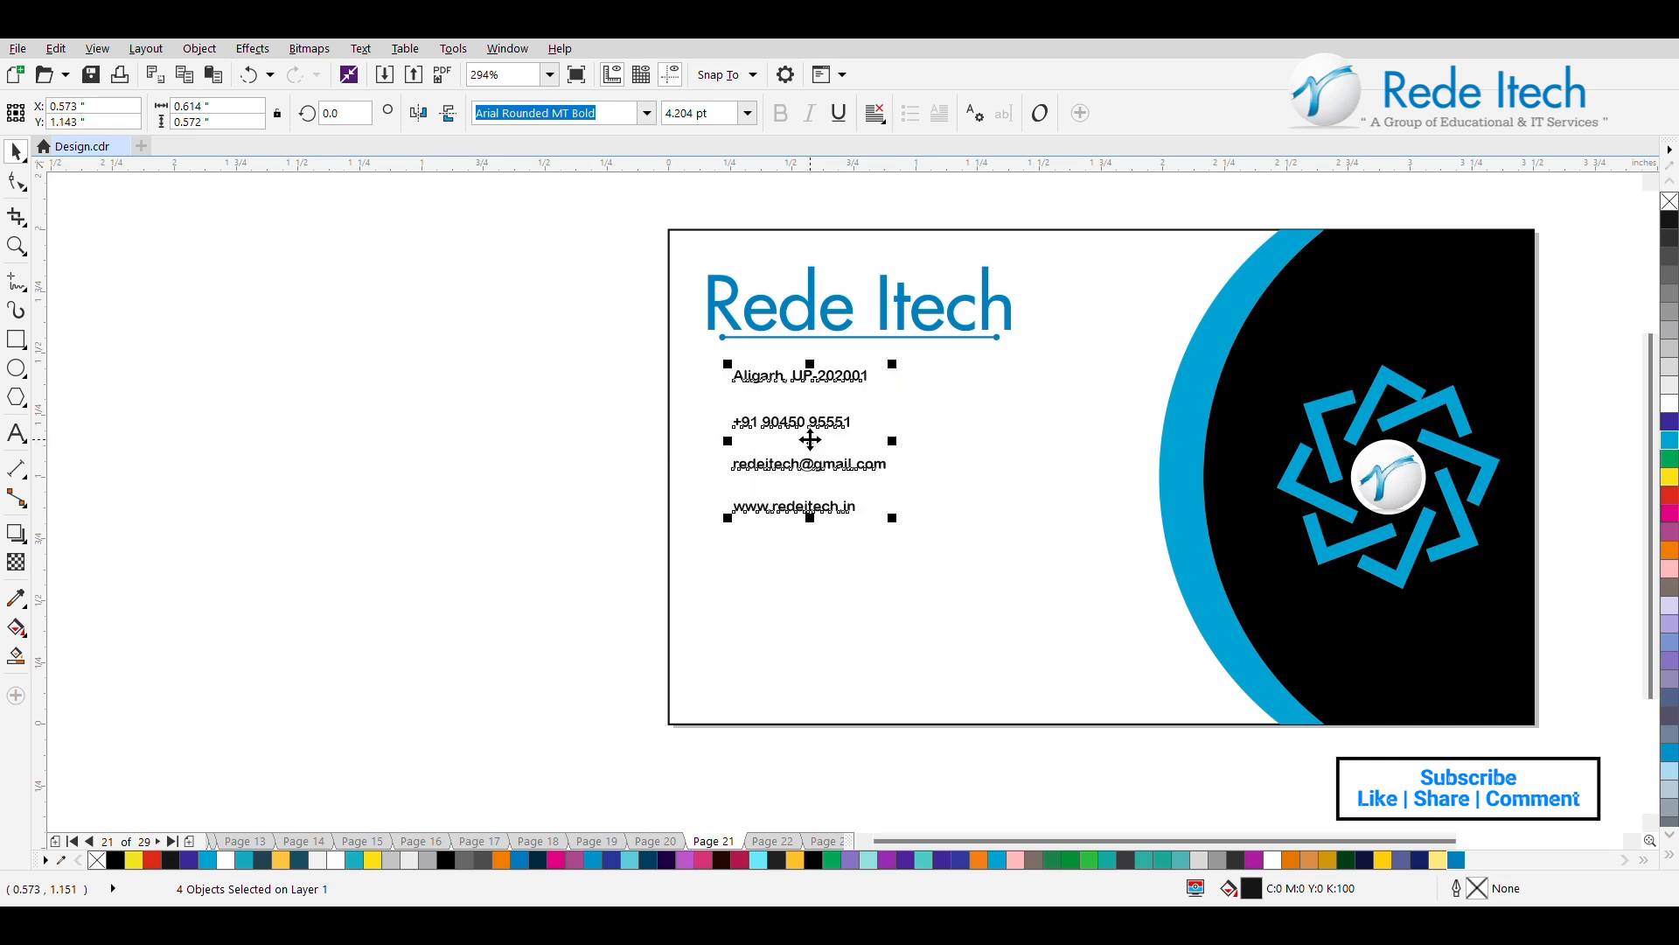
Enlarge the four contact lines to about 6.92 pt and move them slightly down within the card.
drag(901, 522, 959, 586)
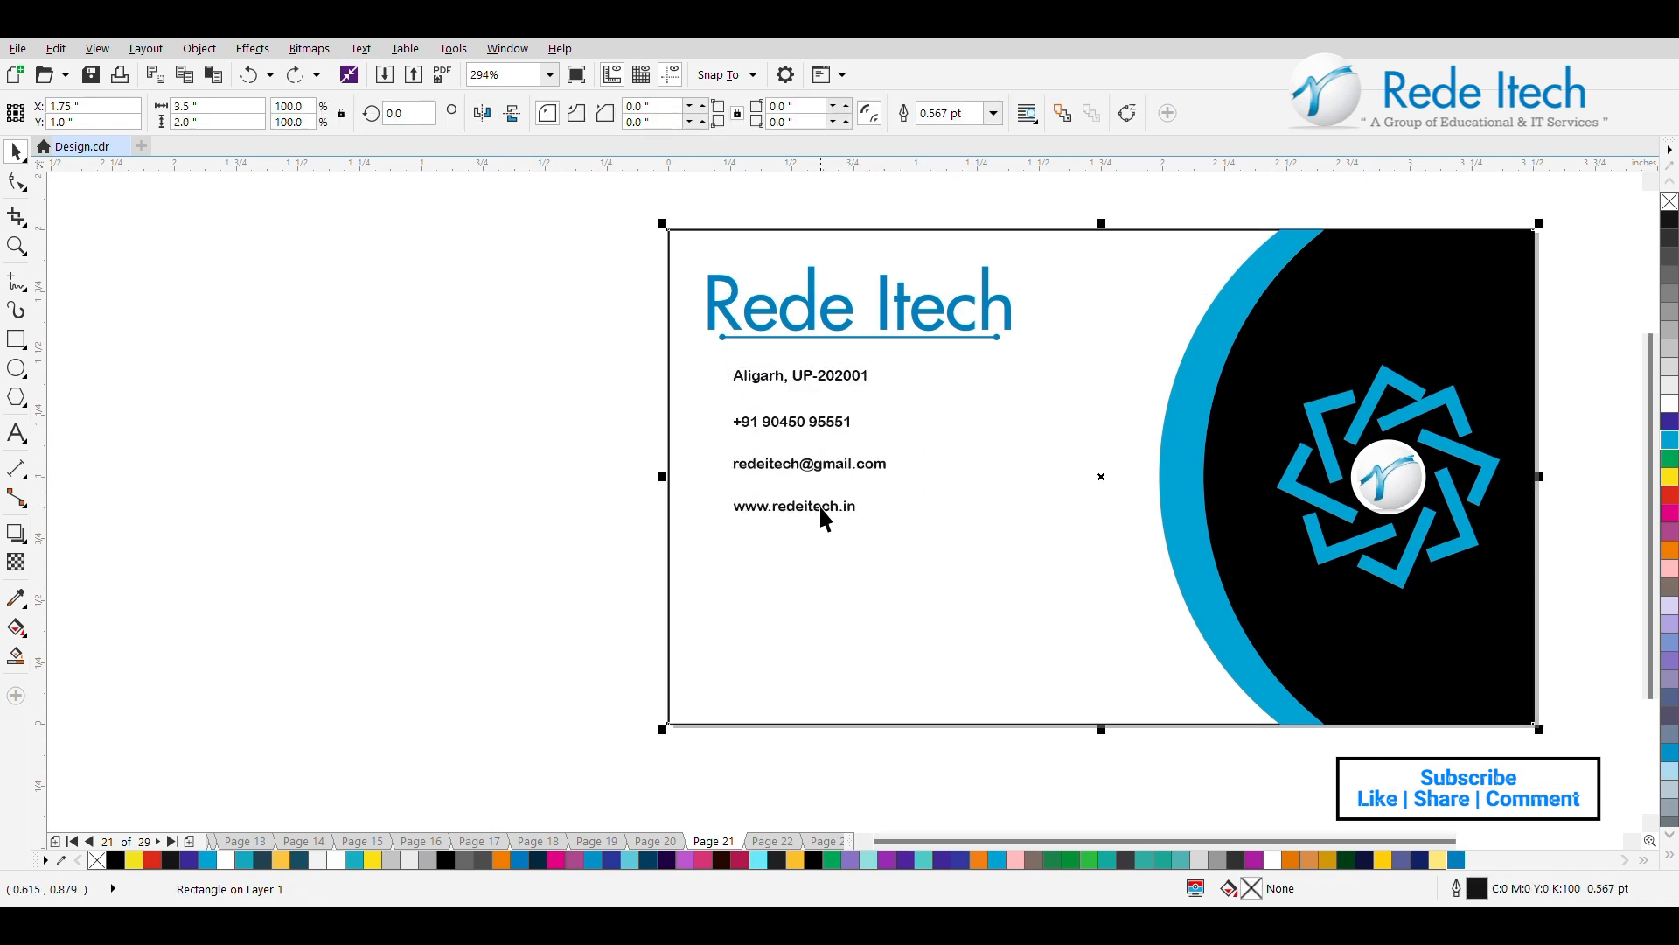
click(584, 402)
click(774, 410)
drag(892, 518, 997, 604)
drag(1419, 840, 1442, 839)
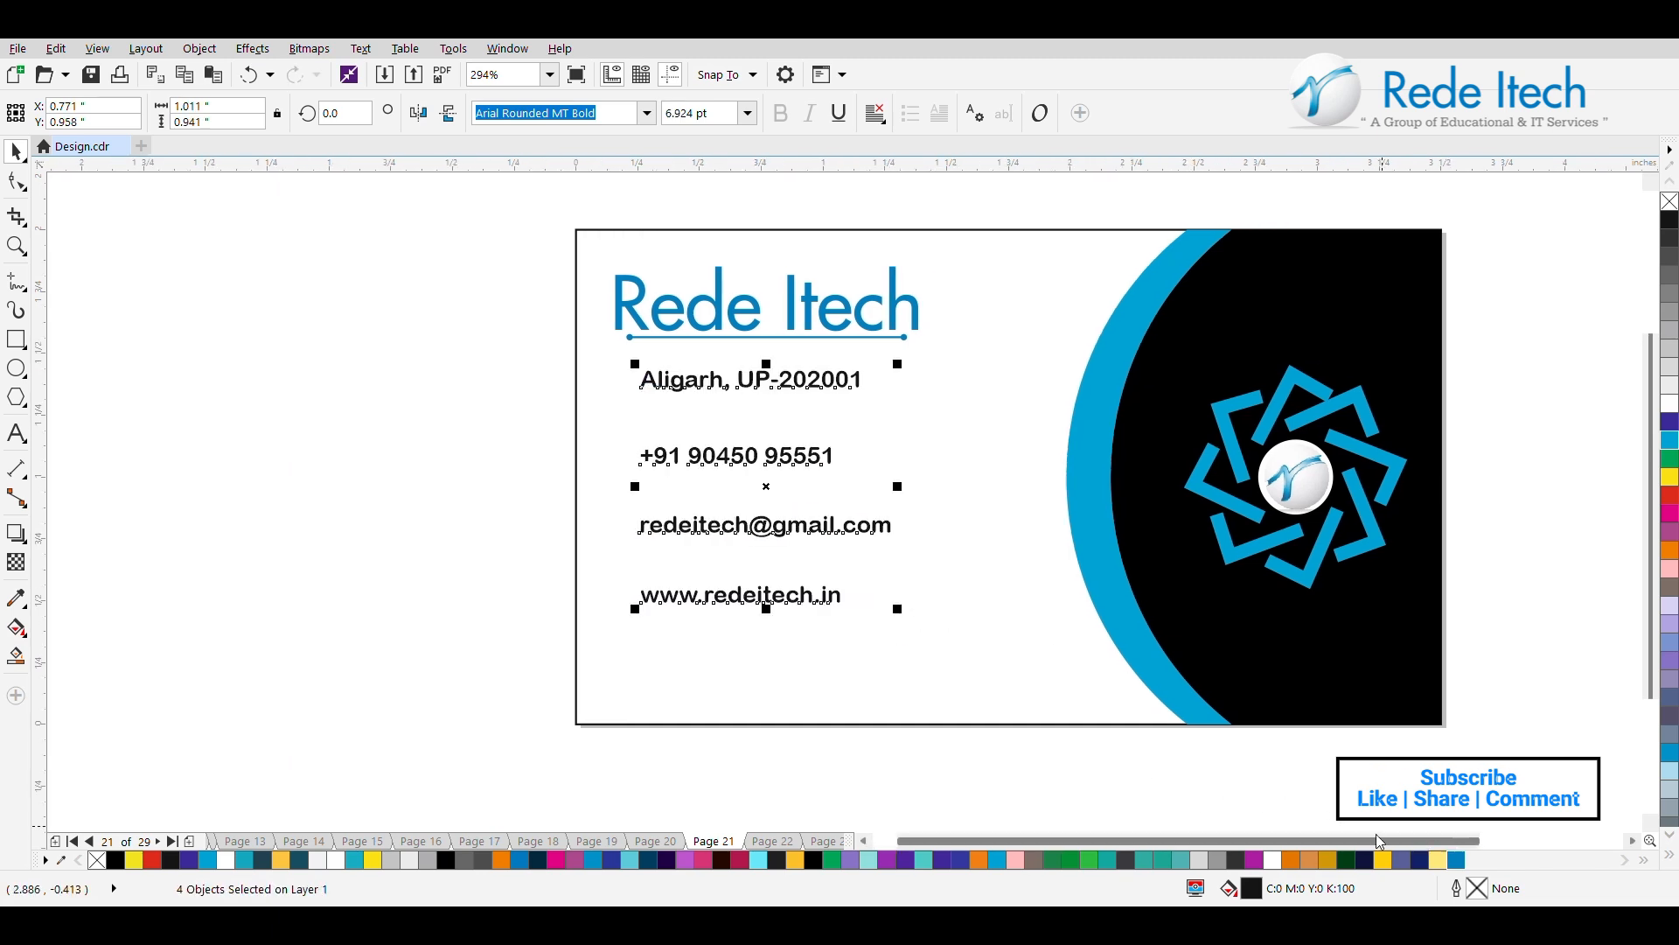
drag(761, 486, 760, 548)
click(416, 464)
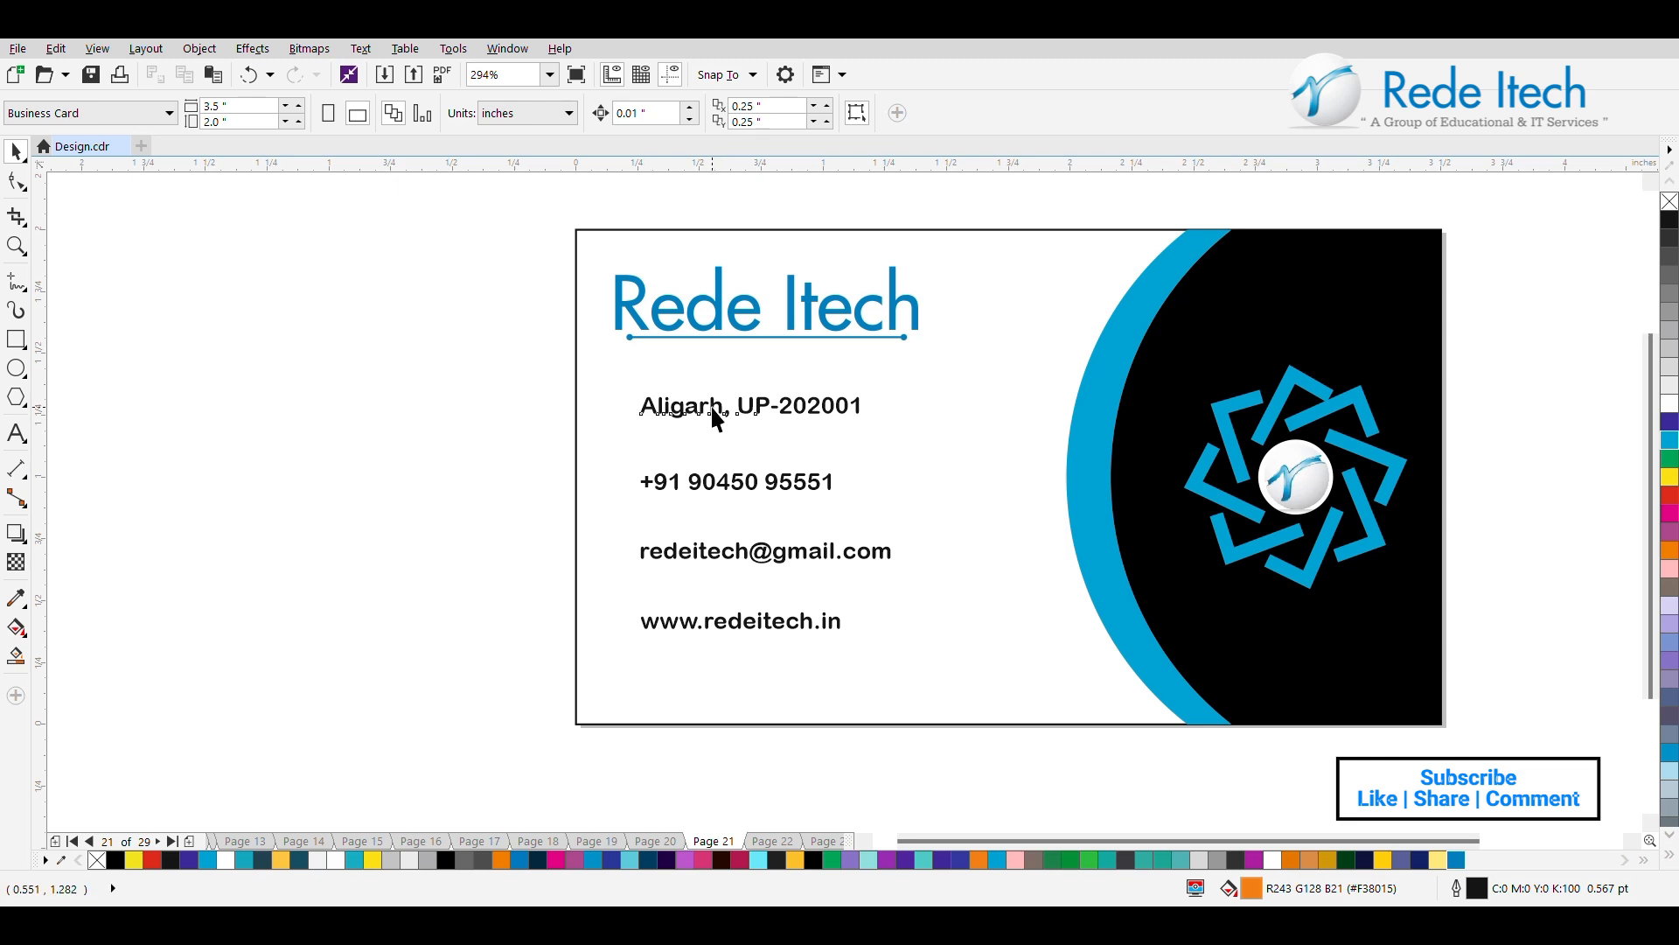